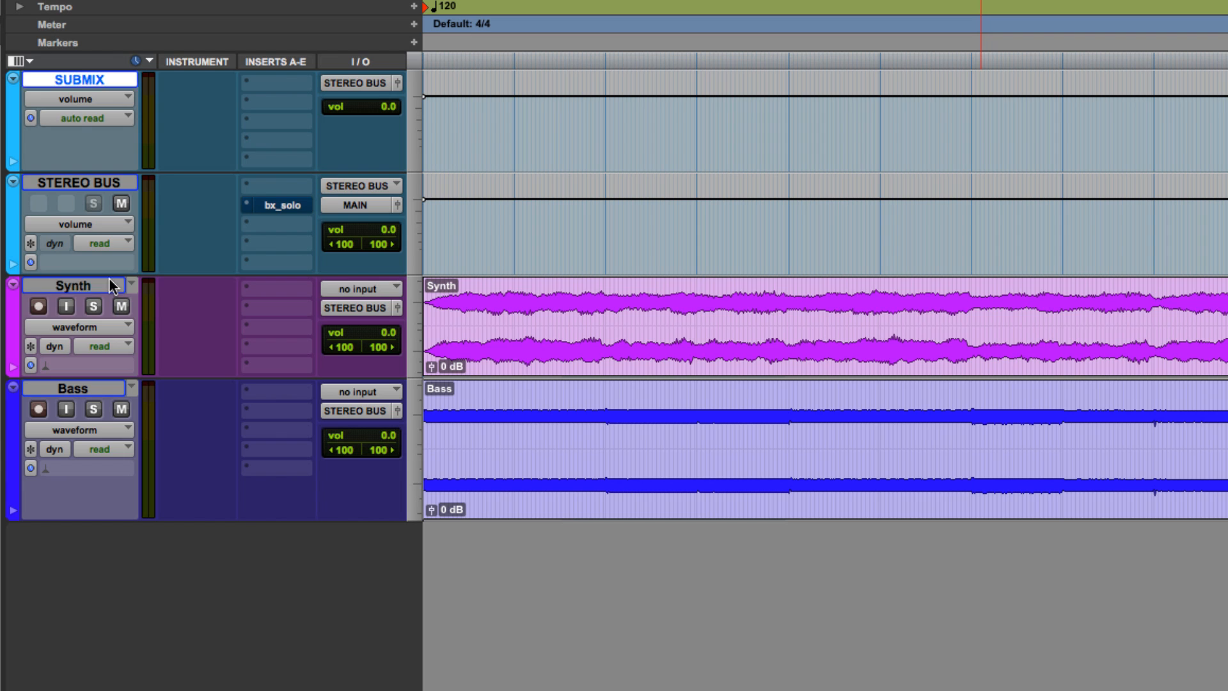
Play the Synth and Bass tracks together from the session start and stop playback after listening
click(109, 287)
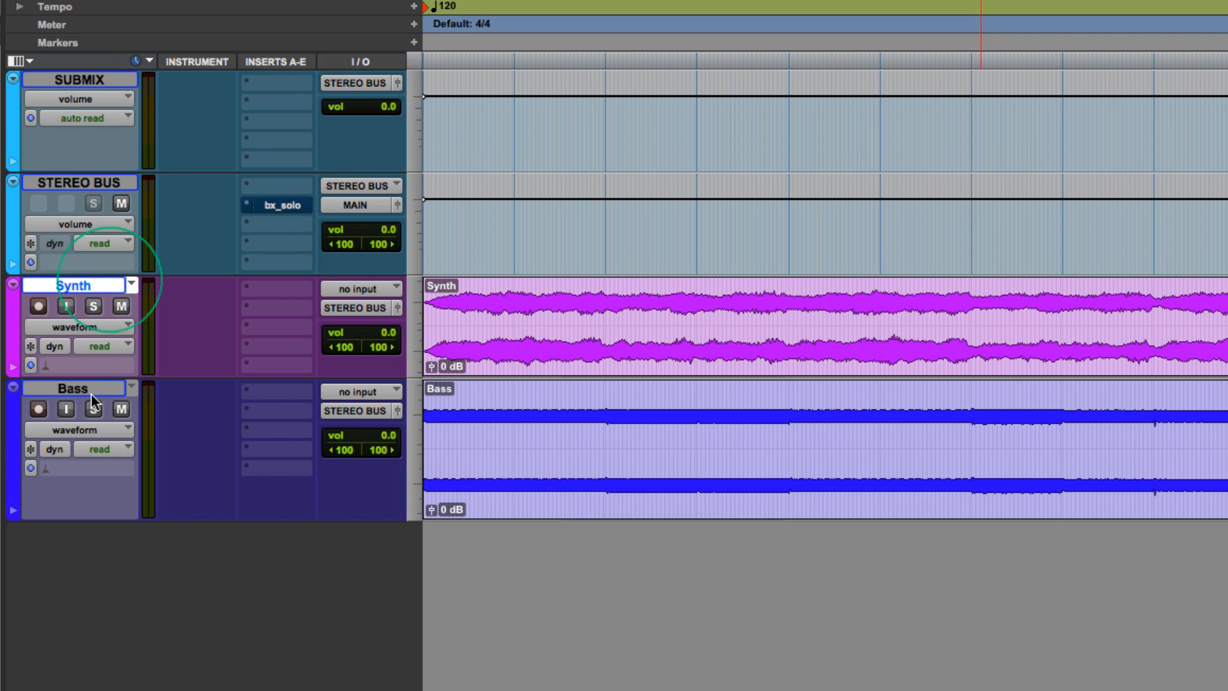
click(94, 383)
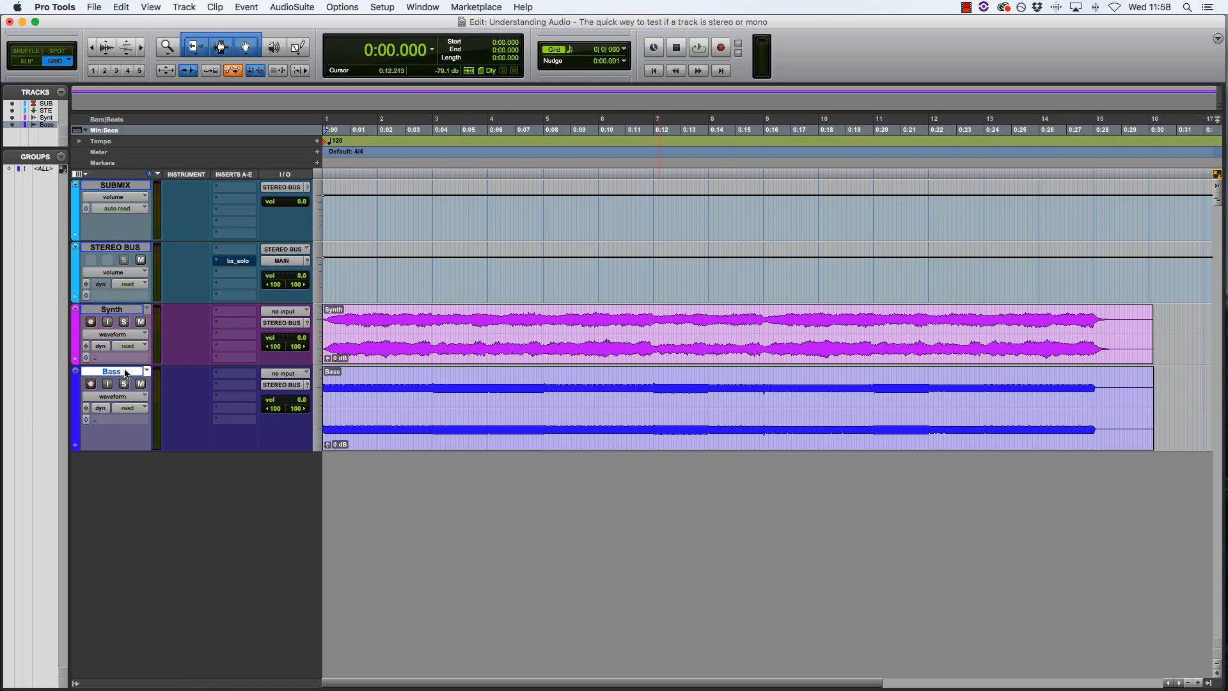
key(space)
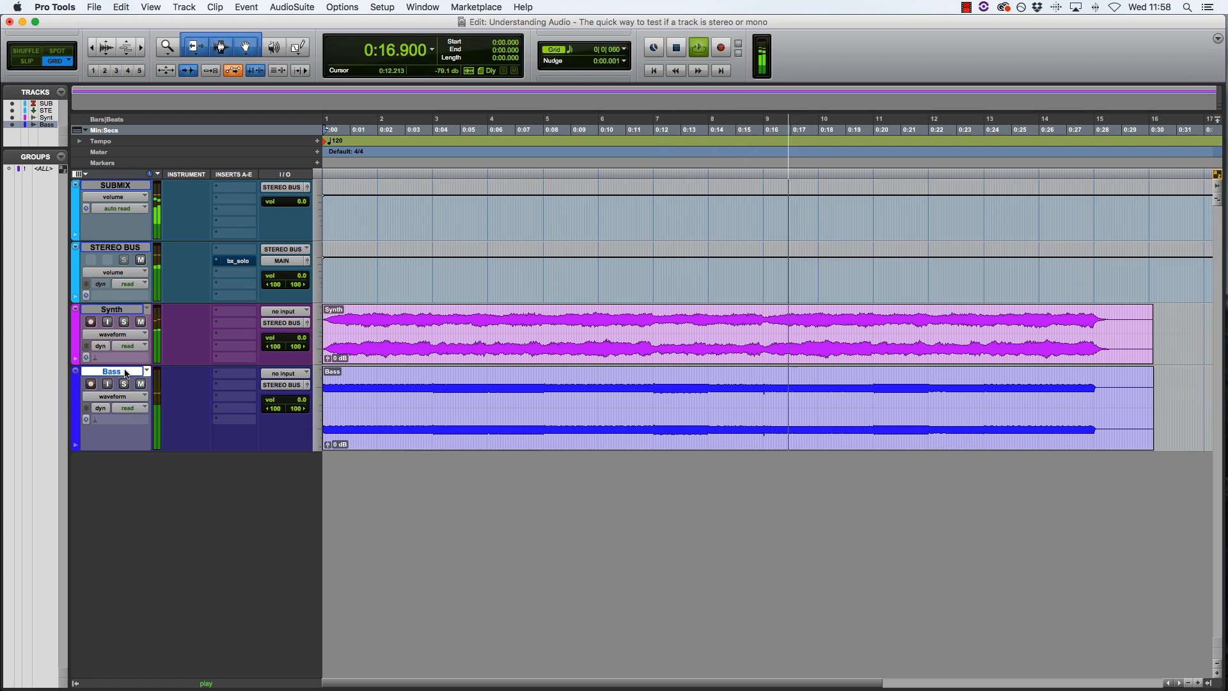
key(space)
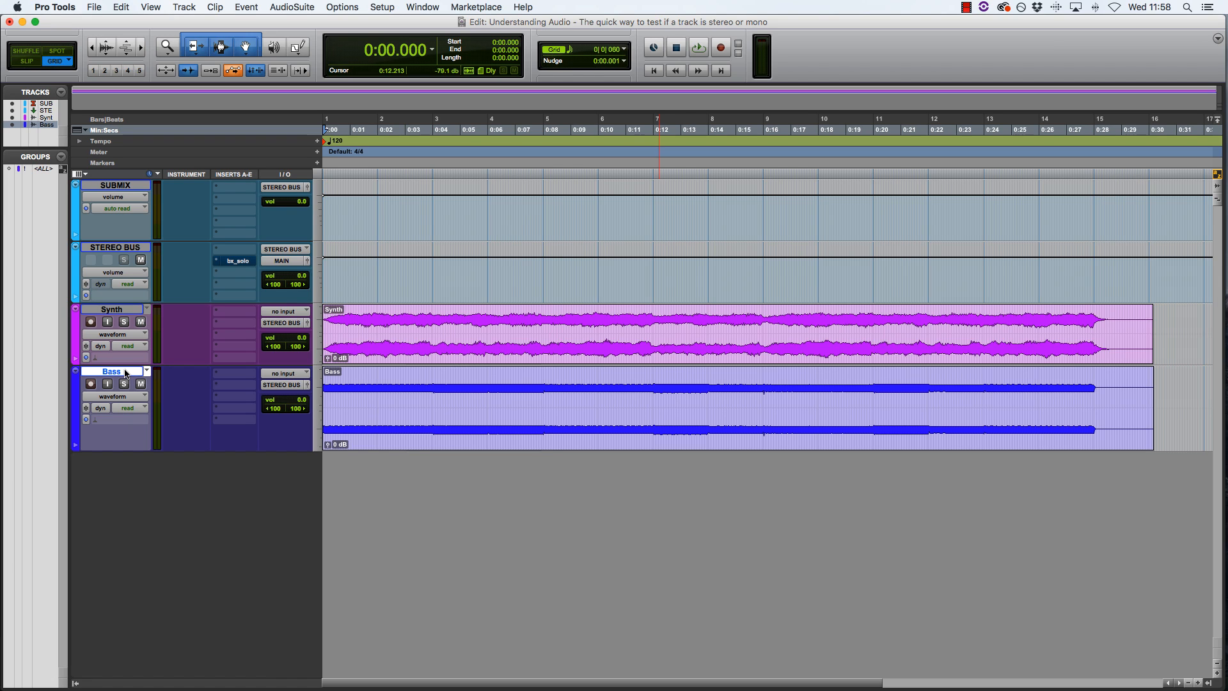
Examine the start of the Synth clip's left and right waveforms at enlarged track height, and restore the normal view
click(123, 313)
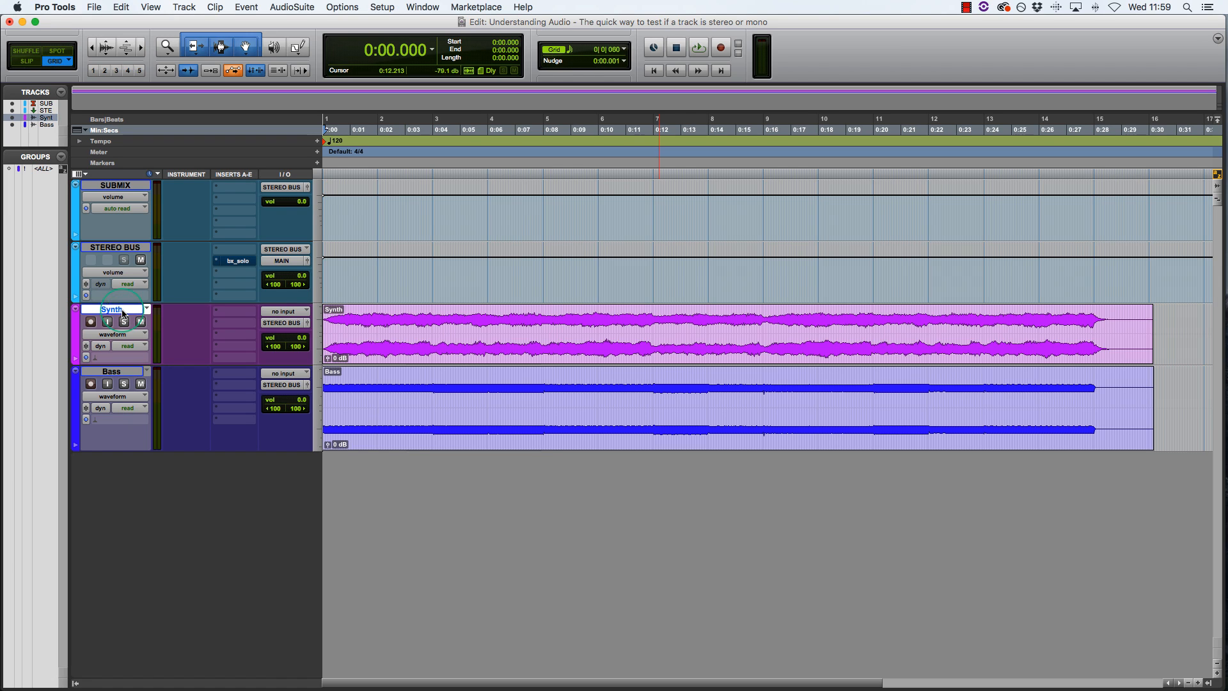
click(338, 327)
key(e)
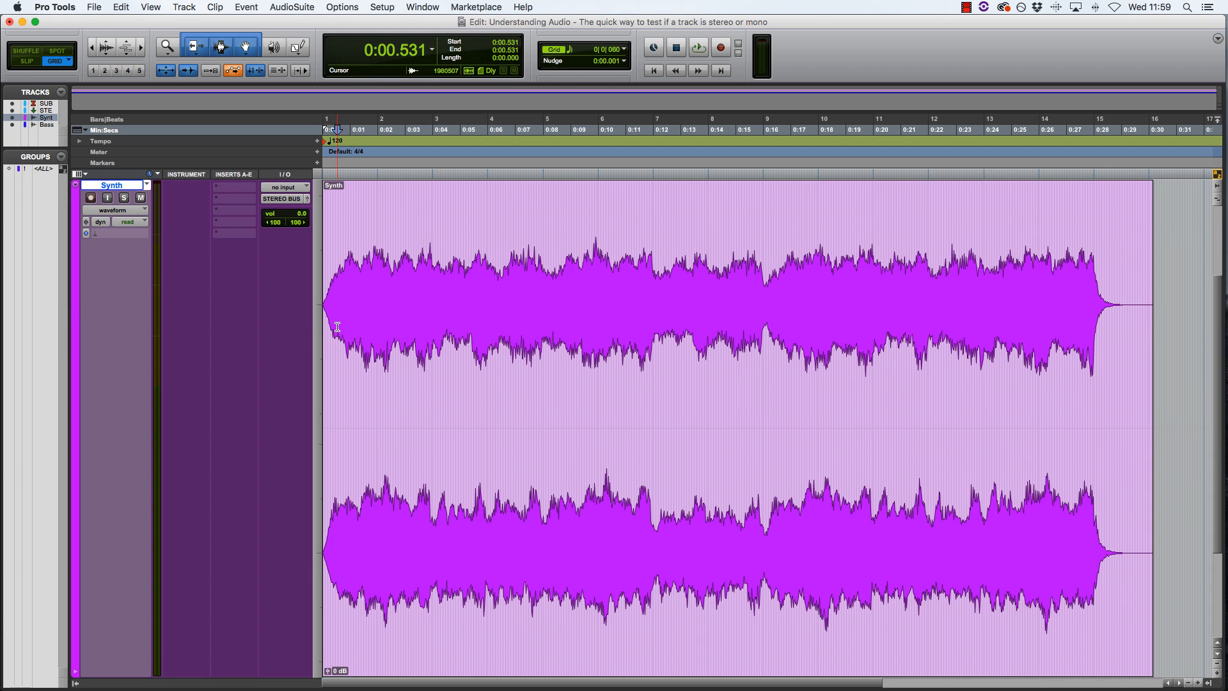
key(t)
key(t)
key(t)
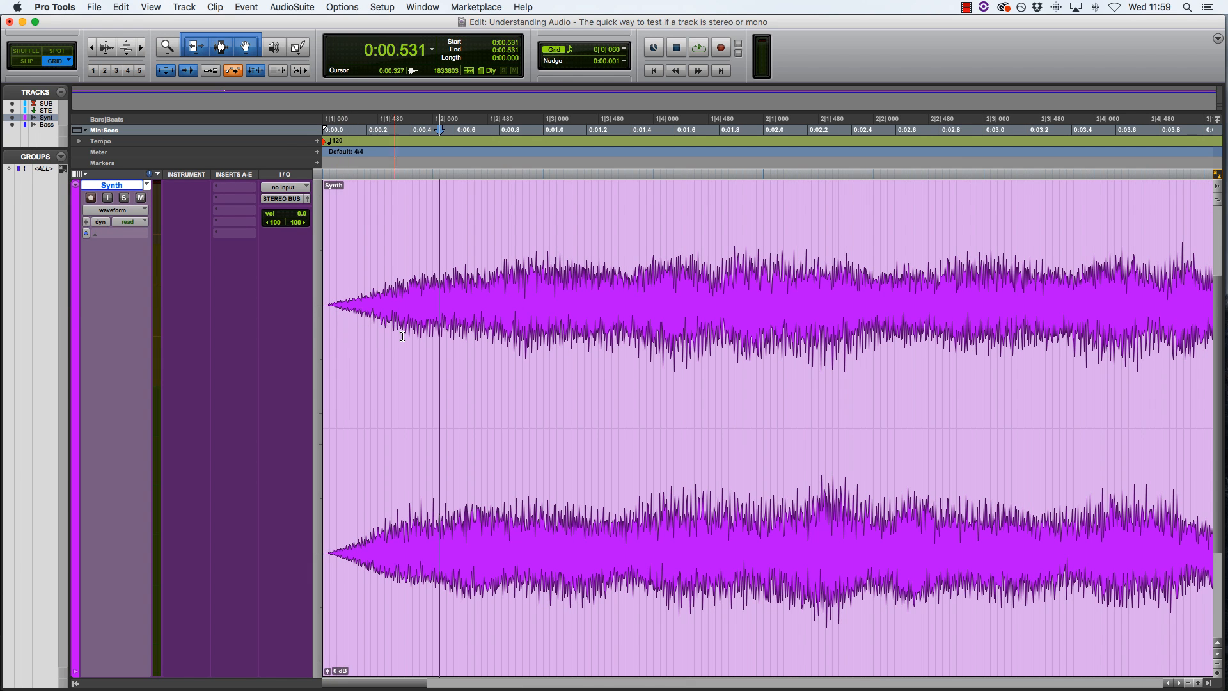
key(e)
Examine the Bass clip's left and right waveforms along its length at enlarged track height, and restore the normal view
click(339, 392)
key(e)
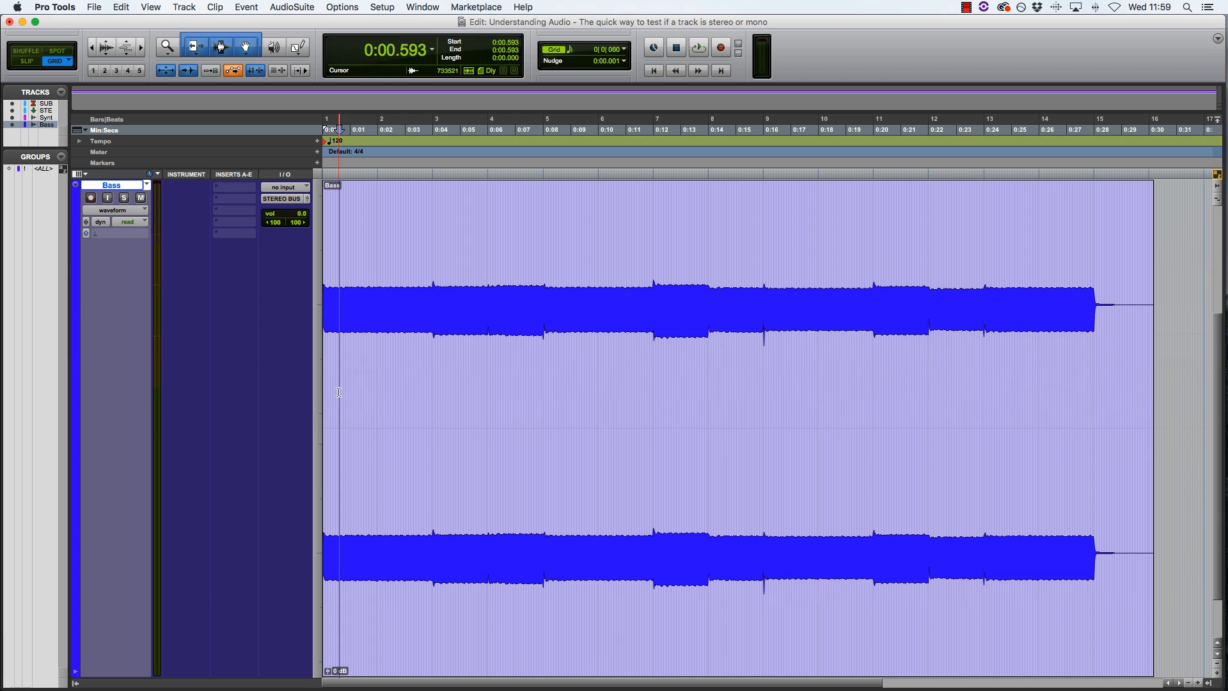
key(t)
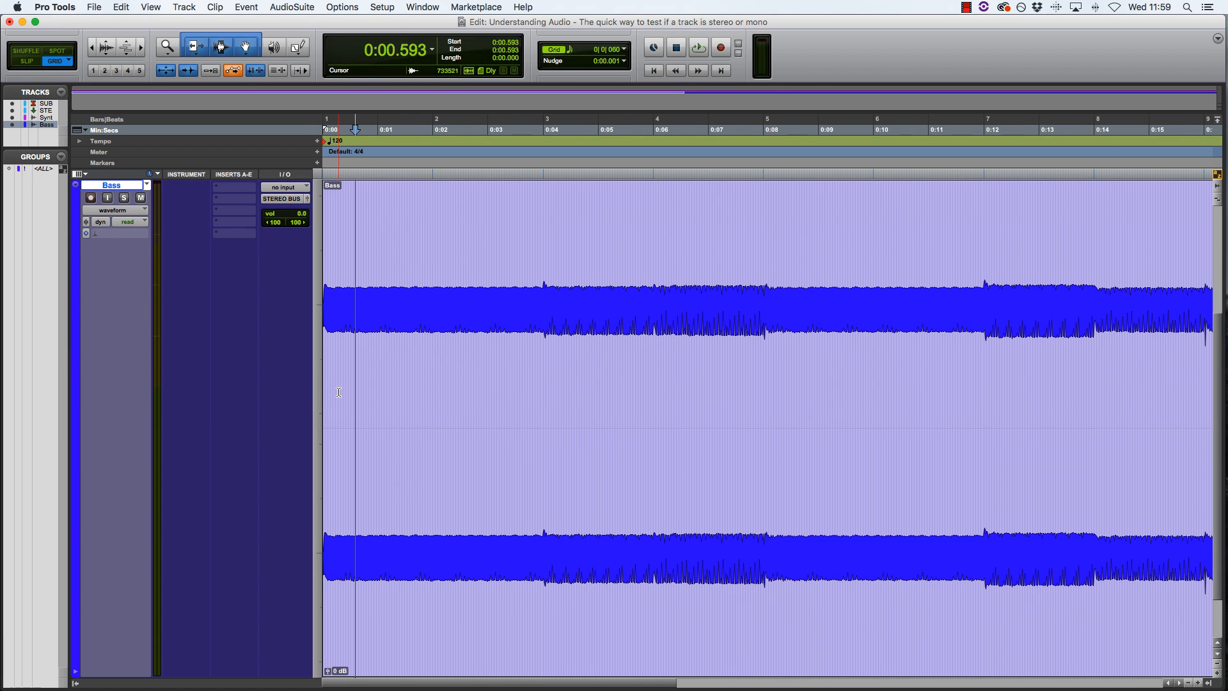
scroll(339, 392, right, 15)
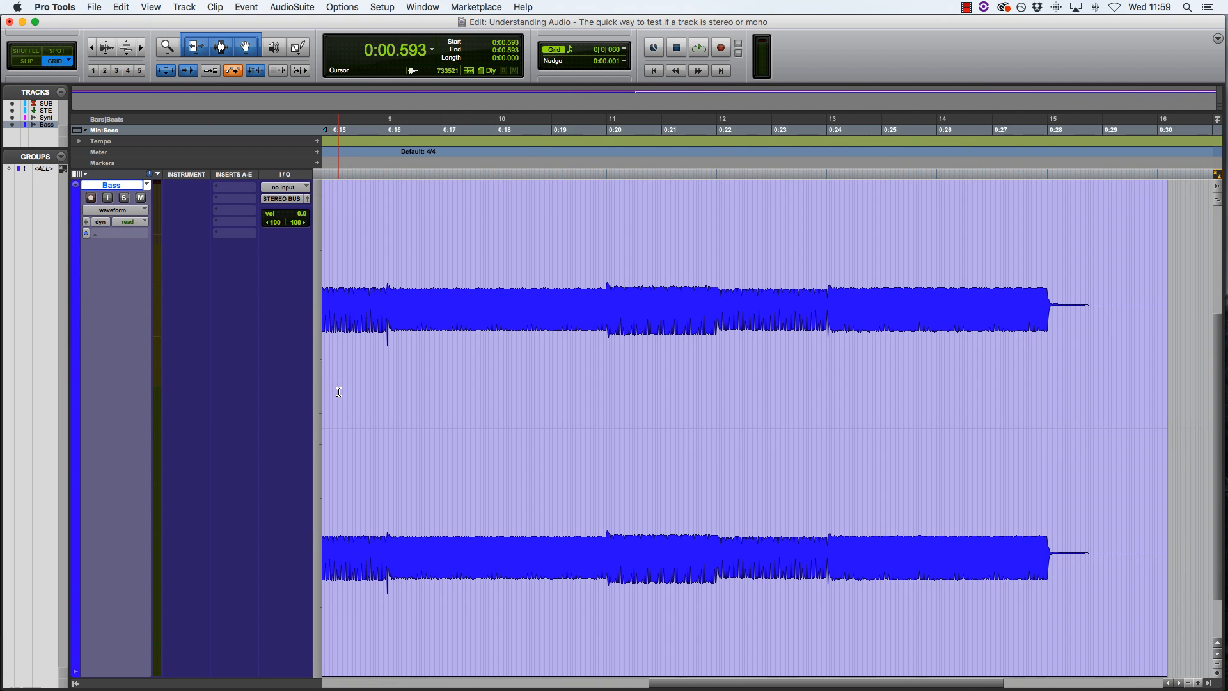
scroll(339, 392, left, 5)
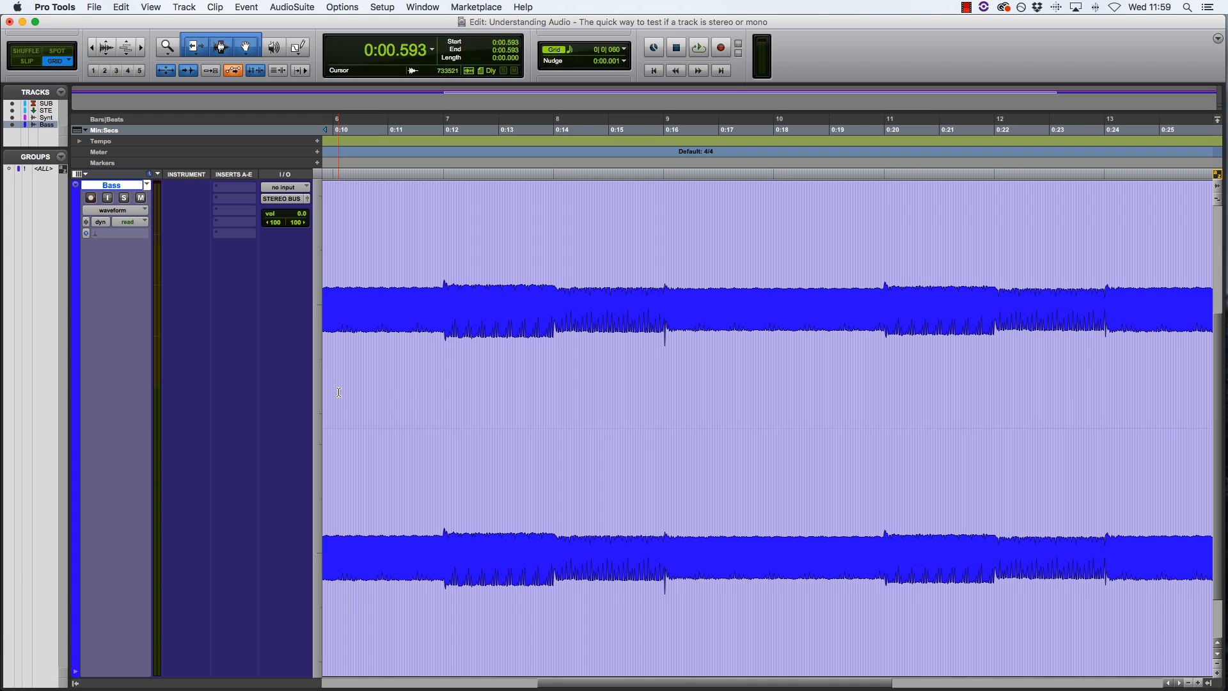
key(e)
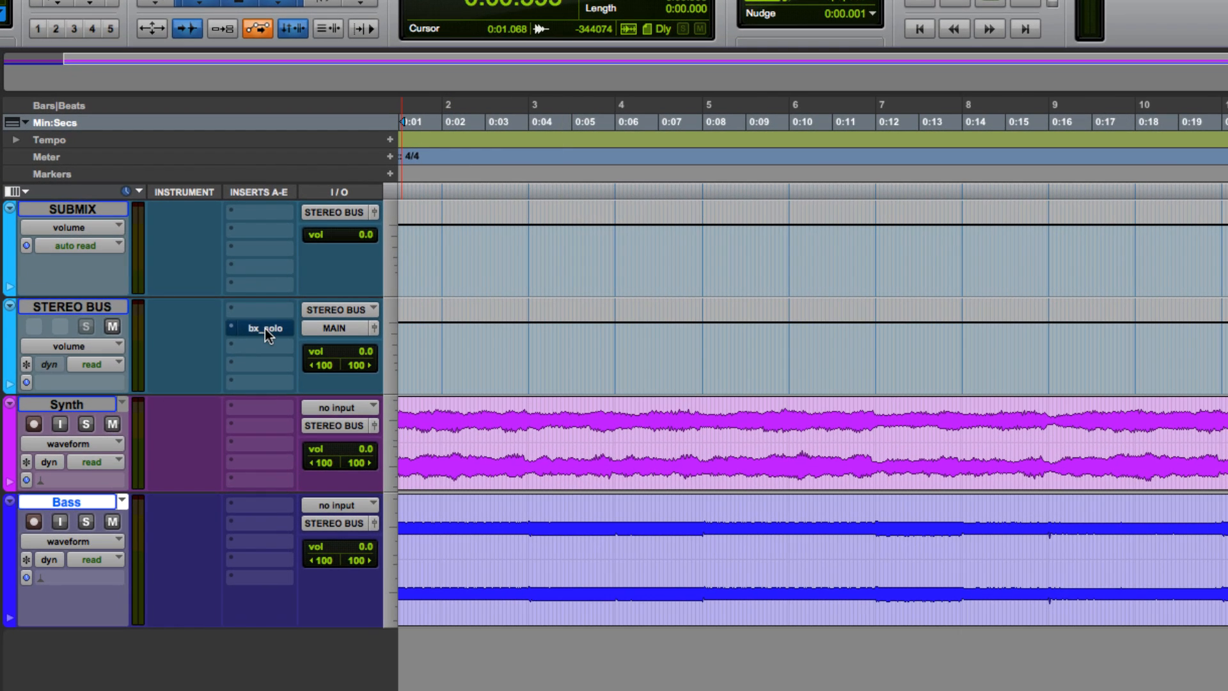
Open bx_solo on the STEREO BUS, set its Stereo-Width to 0 (Mono), and play the session from the start
click(265, 328)
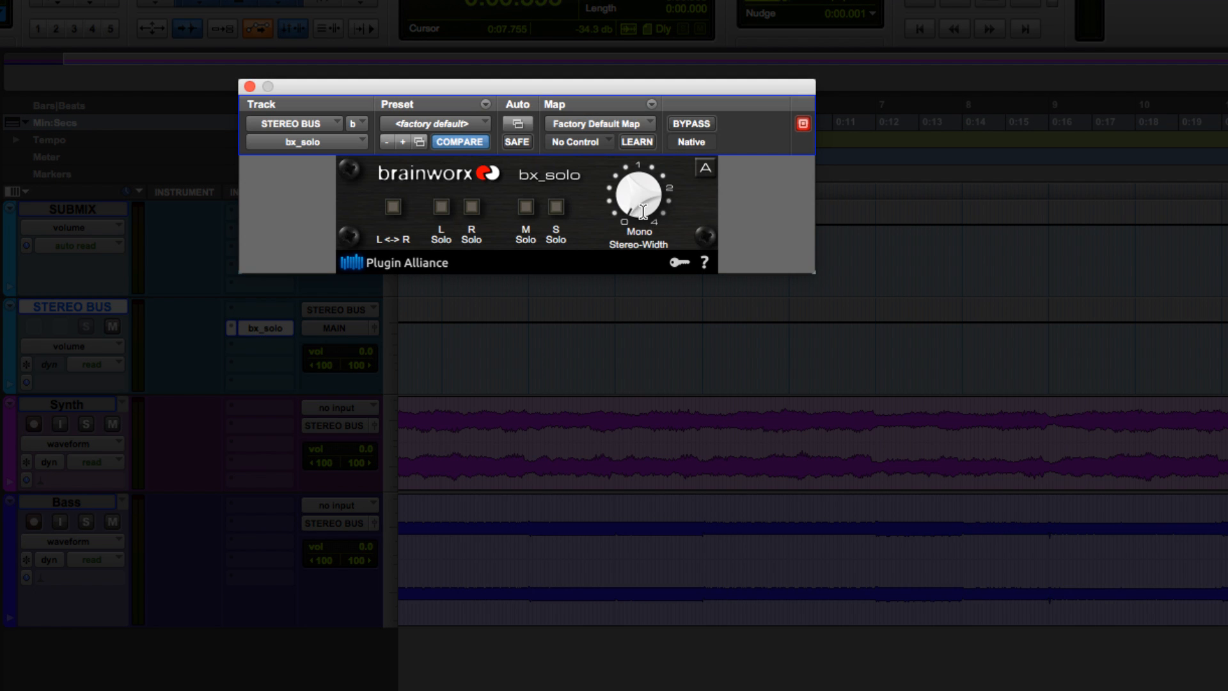
drag(634, 203, 637, 218)
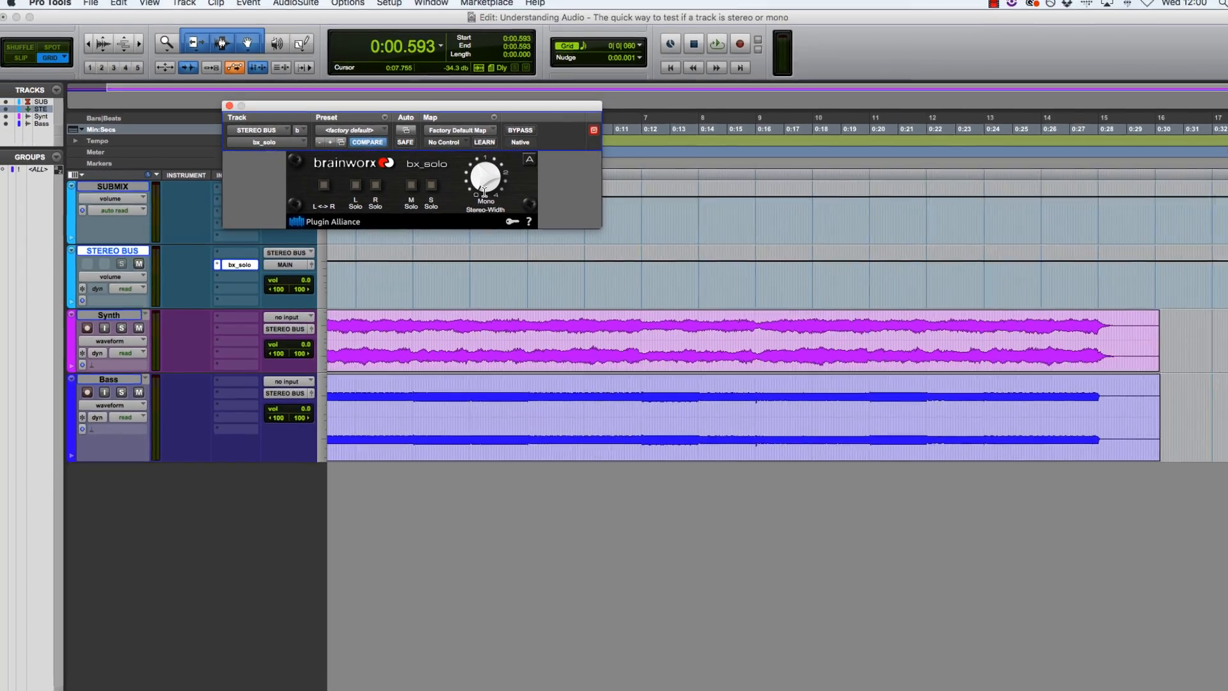
key(Return)
key(space)
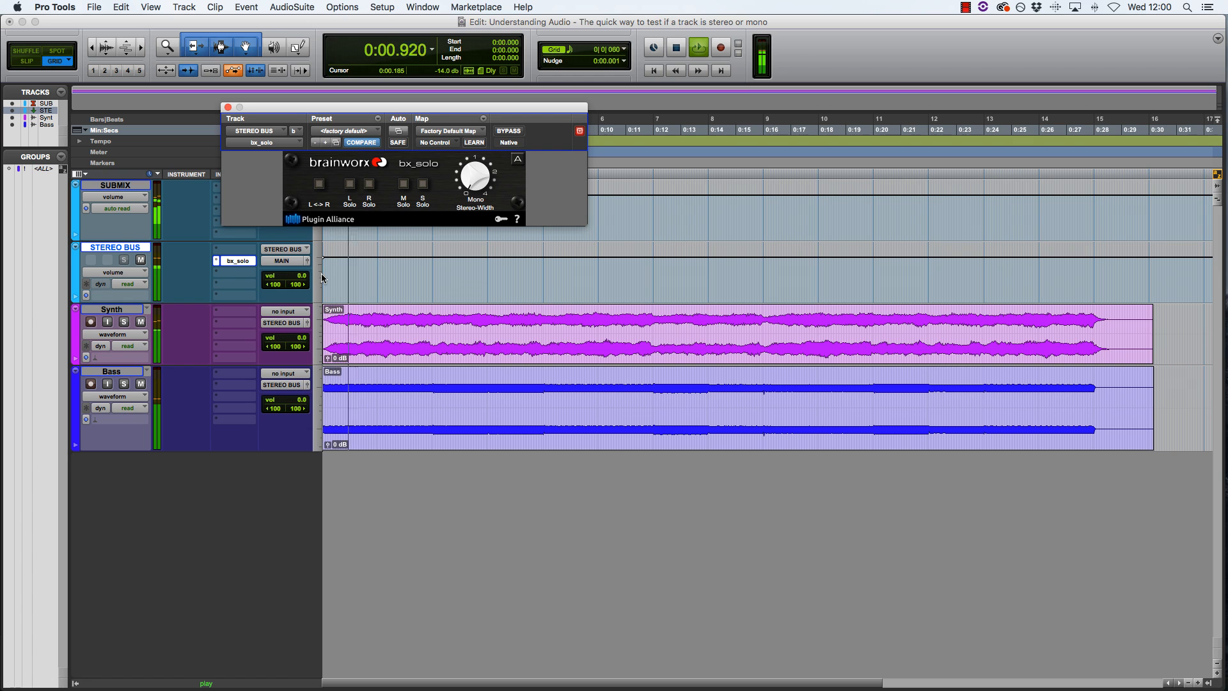
Compare the full mix in stereo and mono by bypassing and re-enabling bx_solo twice during playback, and stop
super+click(245, 262)
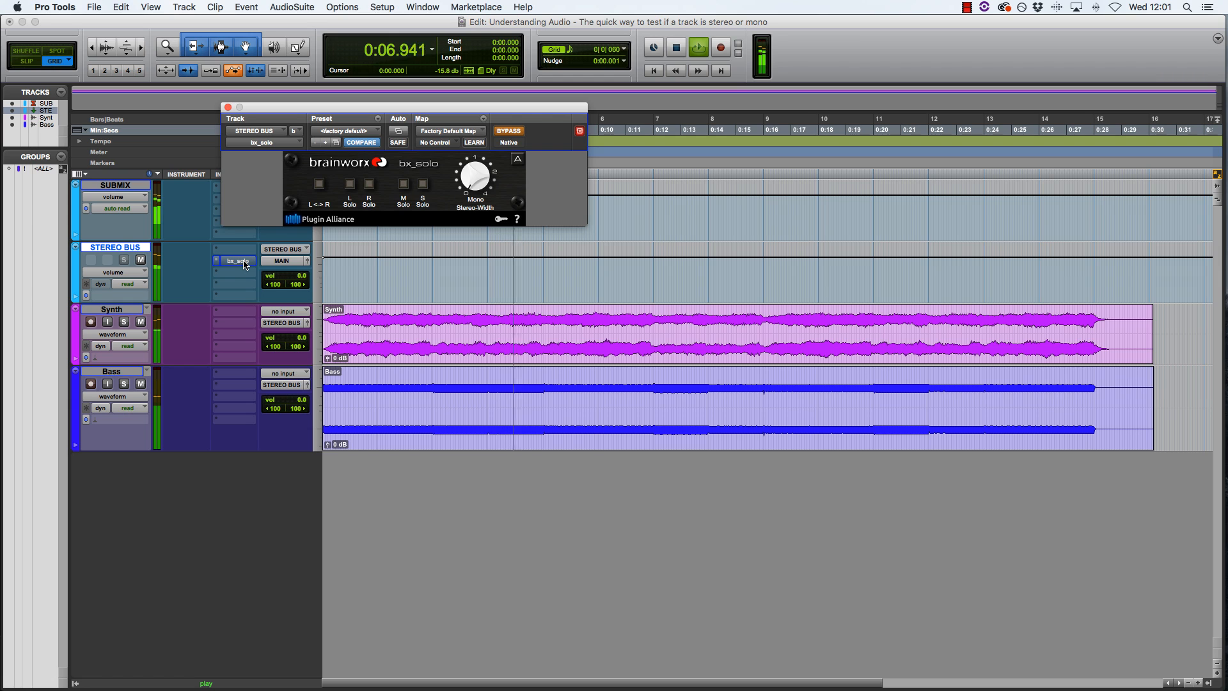
super+click(245, 262)
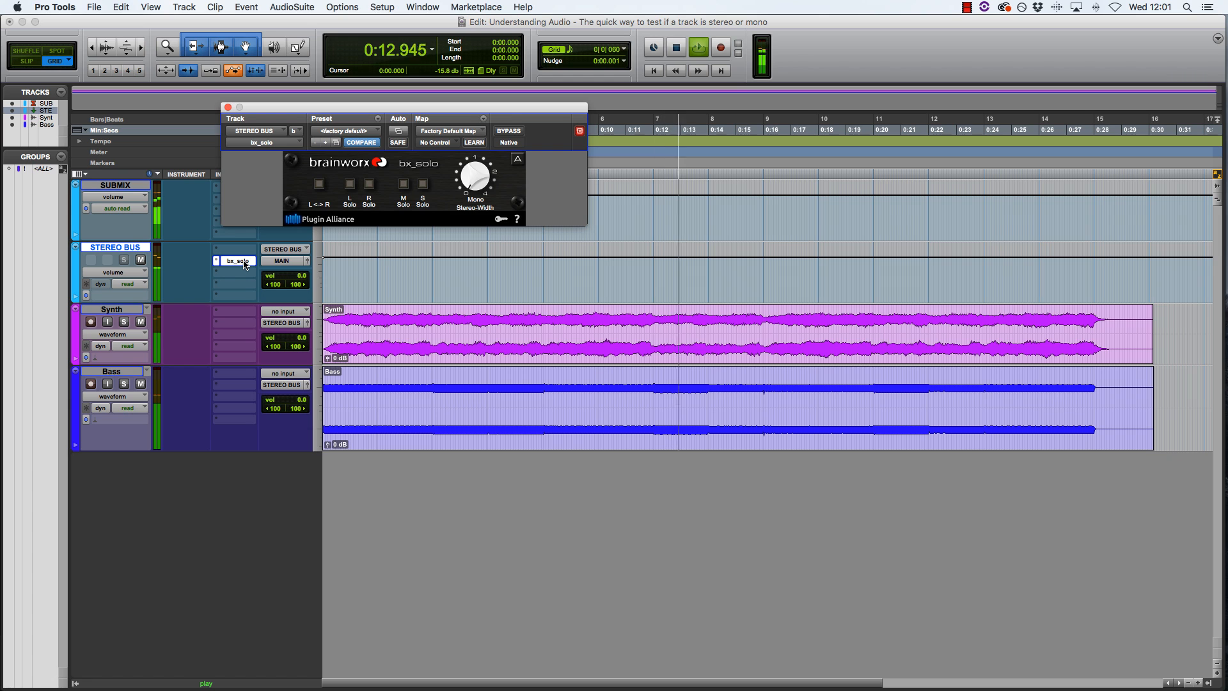
super+click(245, 262)
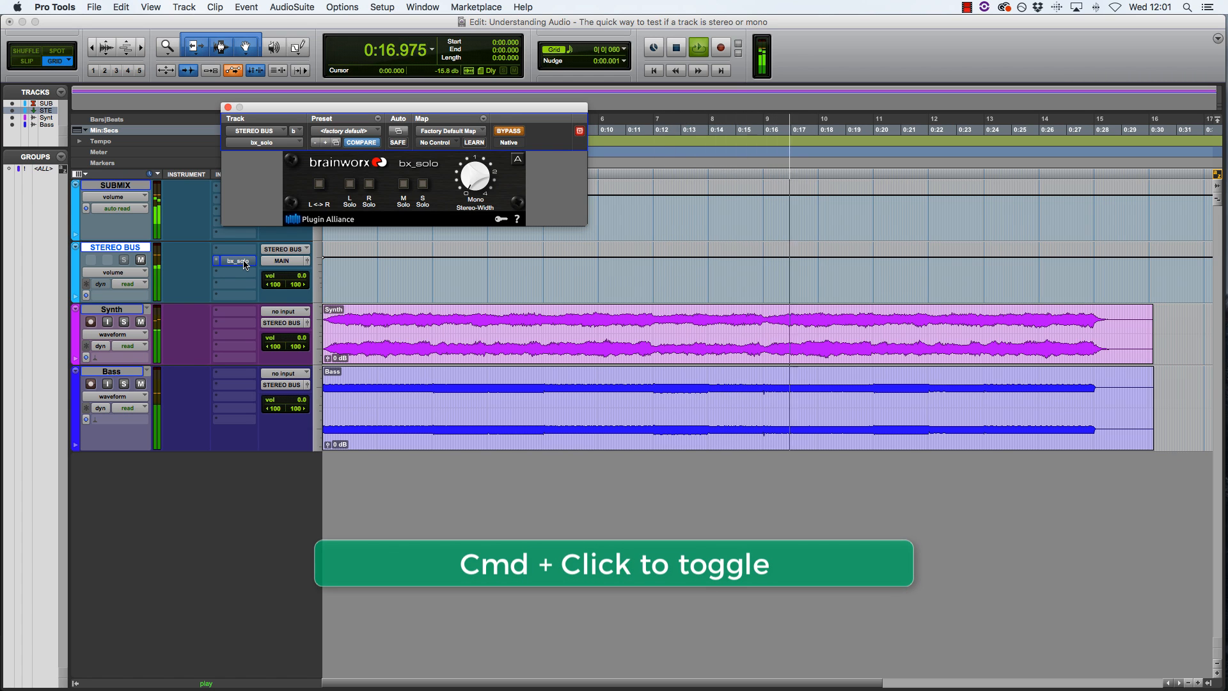
super+click(245, 262)
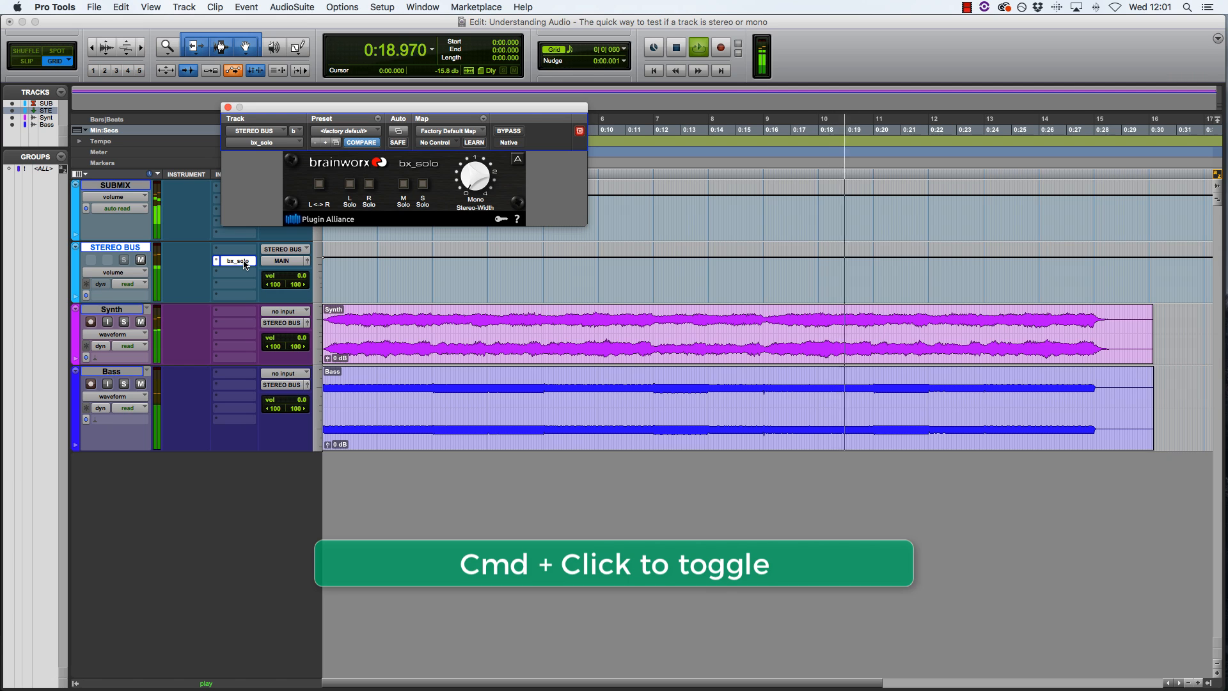
key(space)
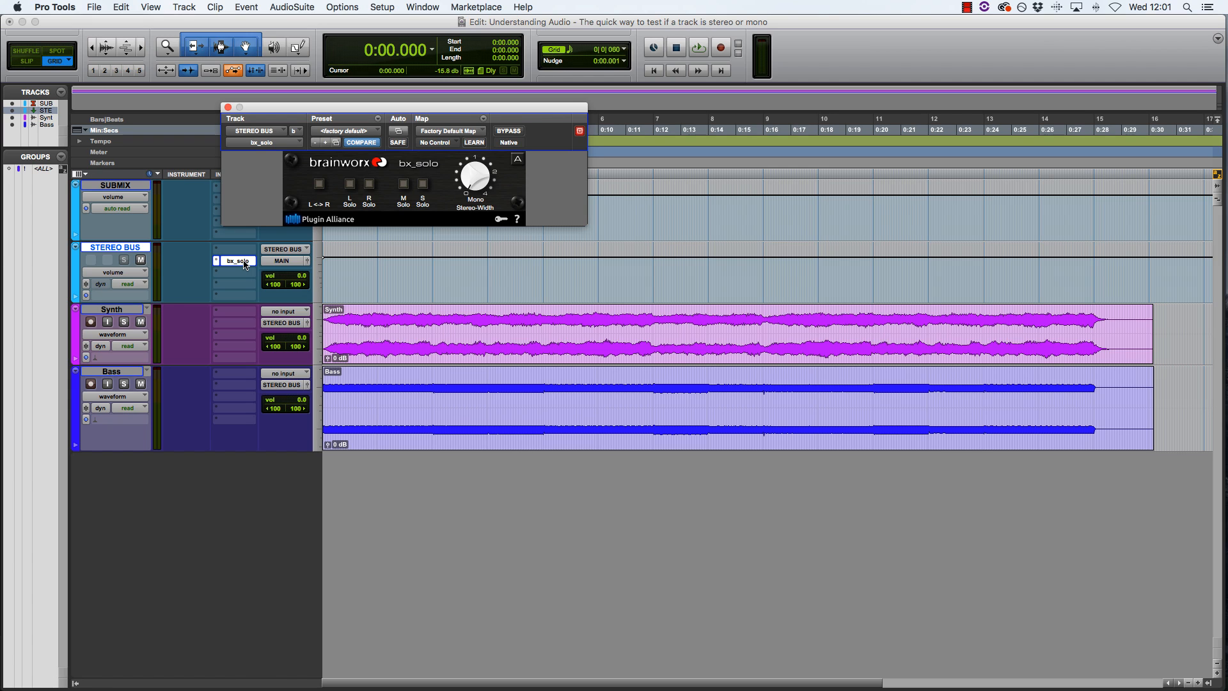
Solo the Synth track and compare it in stereo and mono during playback by toggling bx_solo's bypass, ending bypassed
click(124, 322)
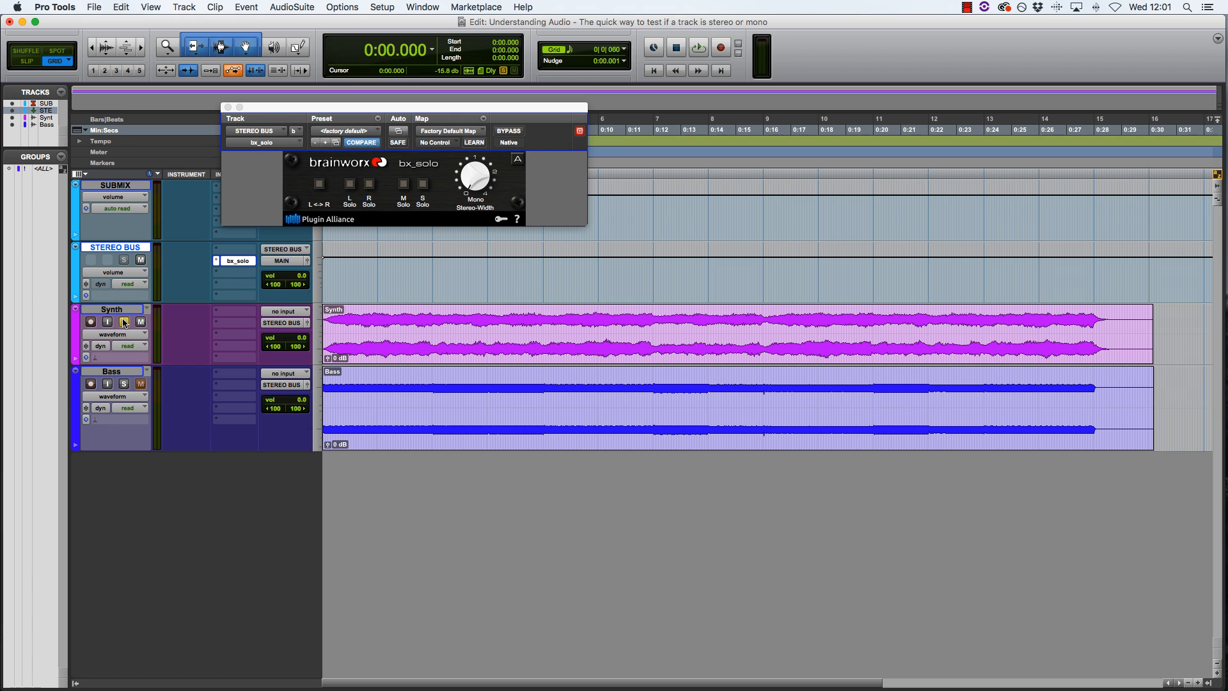
key(space)
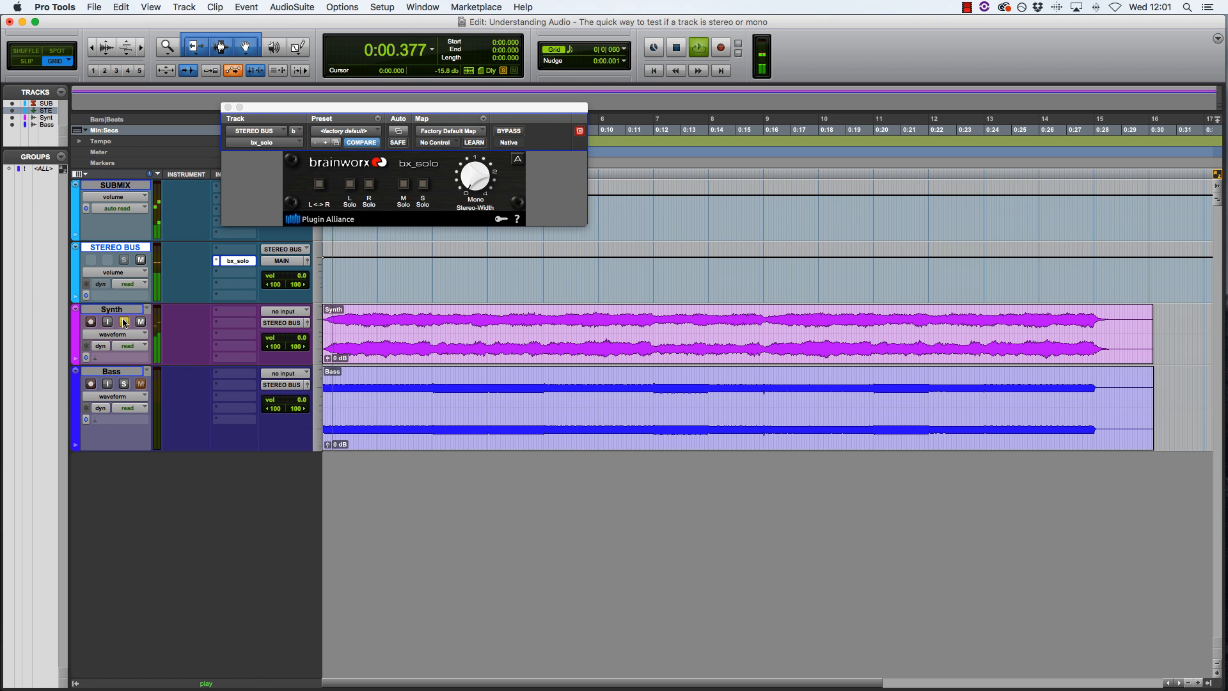
super+click(244, 261)
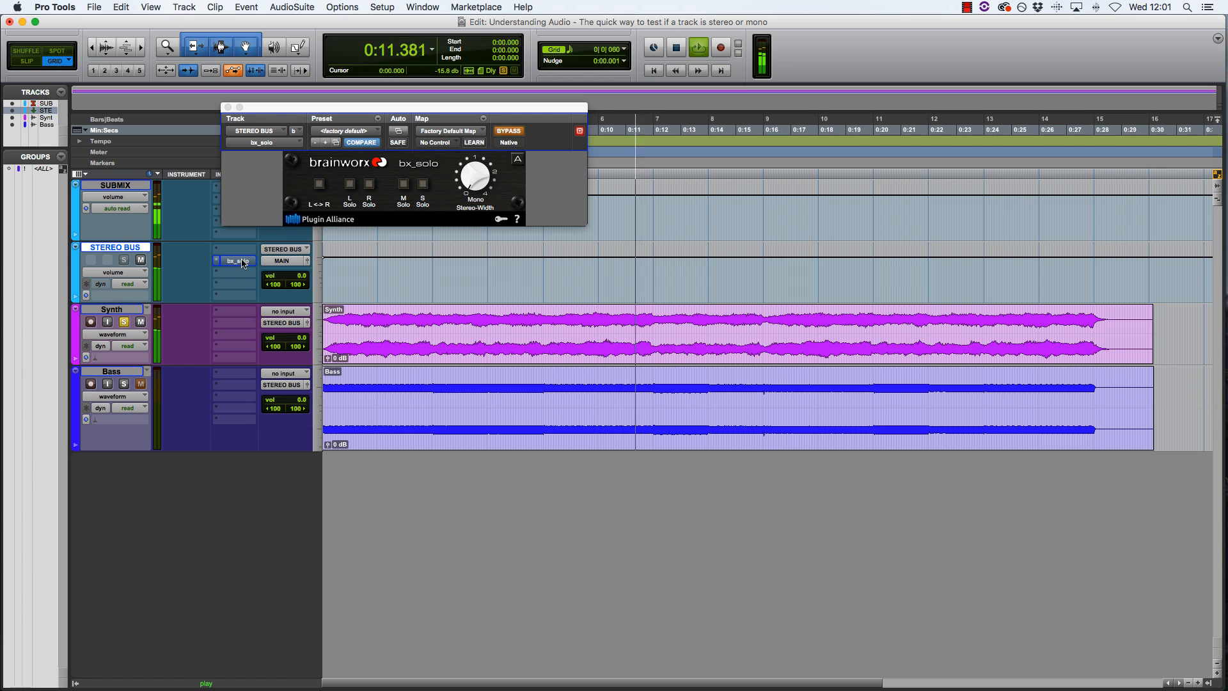
super+click(243, 261)
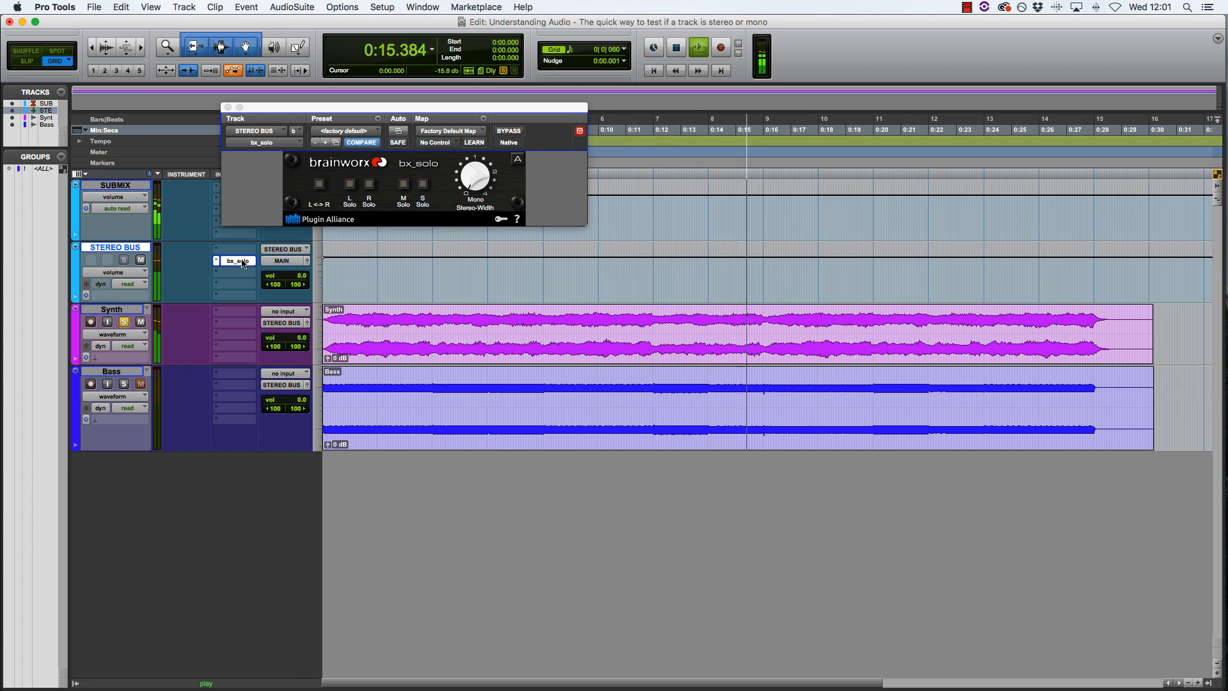
super+click(243, 262)
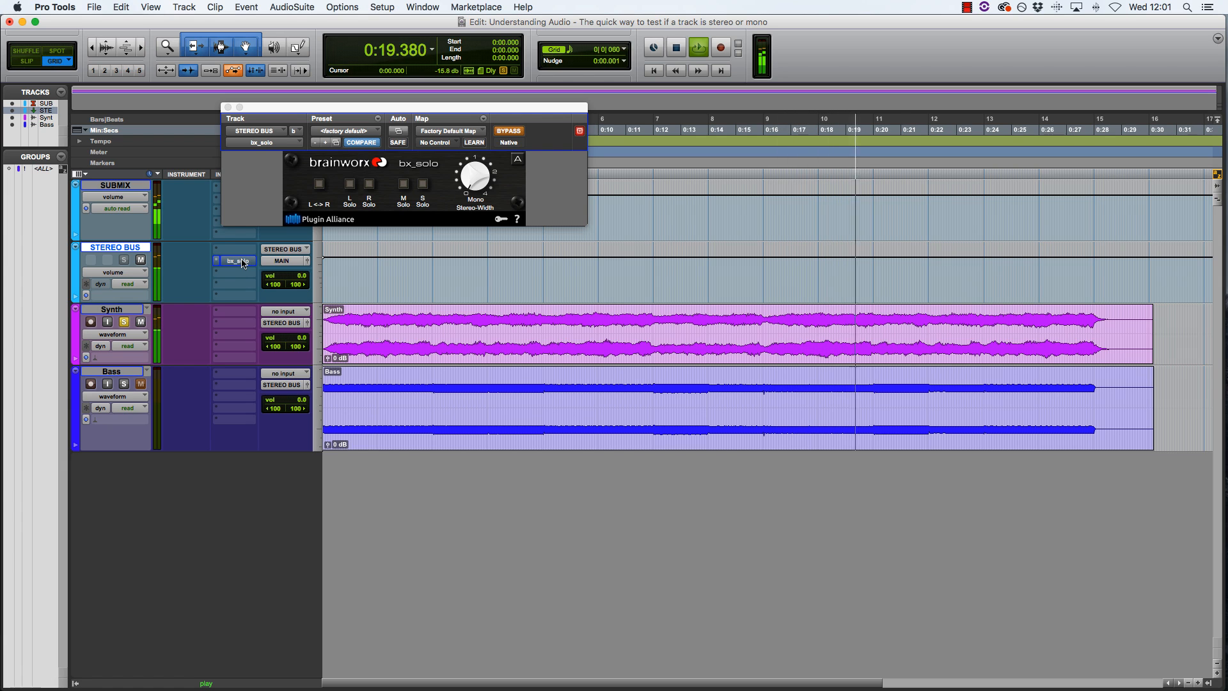
key(space)
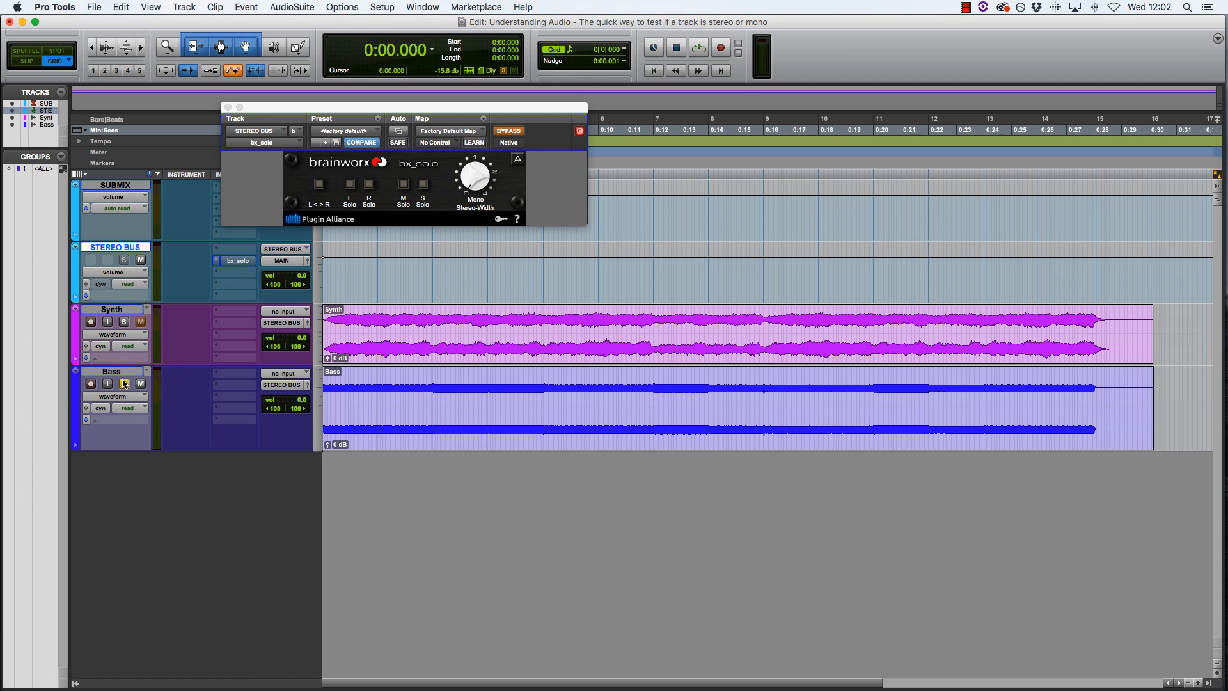
Play the soloed Bass track and compare it in mono and stereo by toggling bx_solo's bypass repeatedly, ending with the plug-in active
key(space)
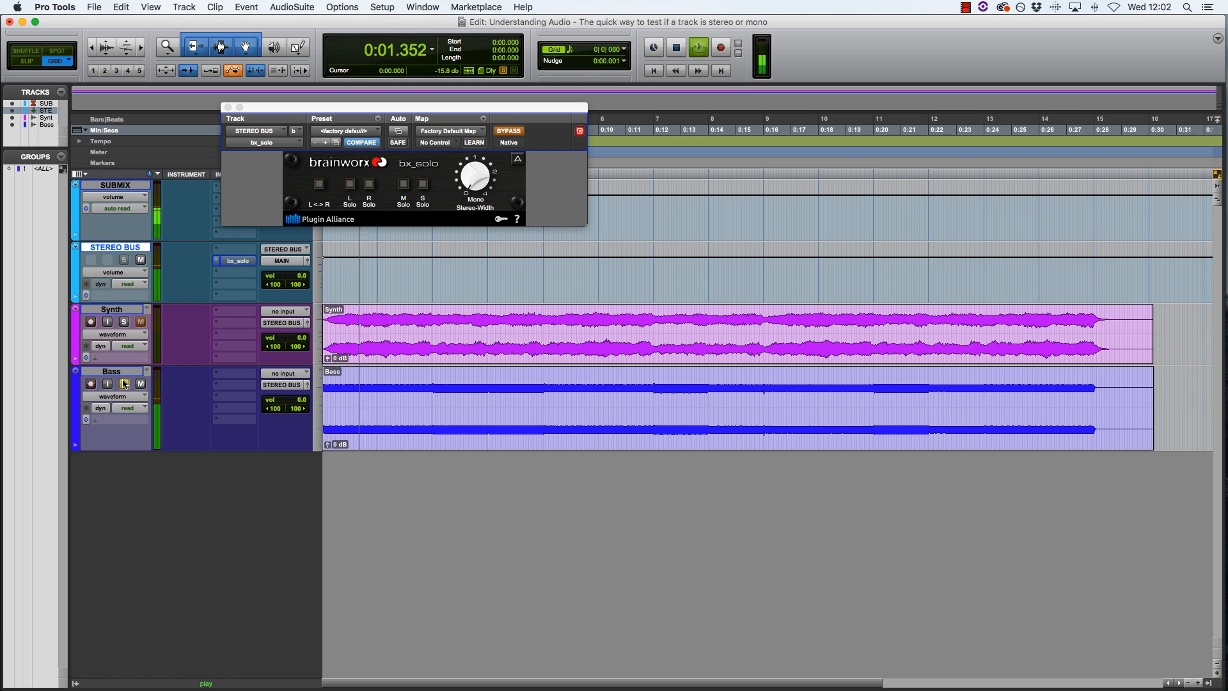
super+click(239, 262)
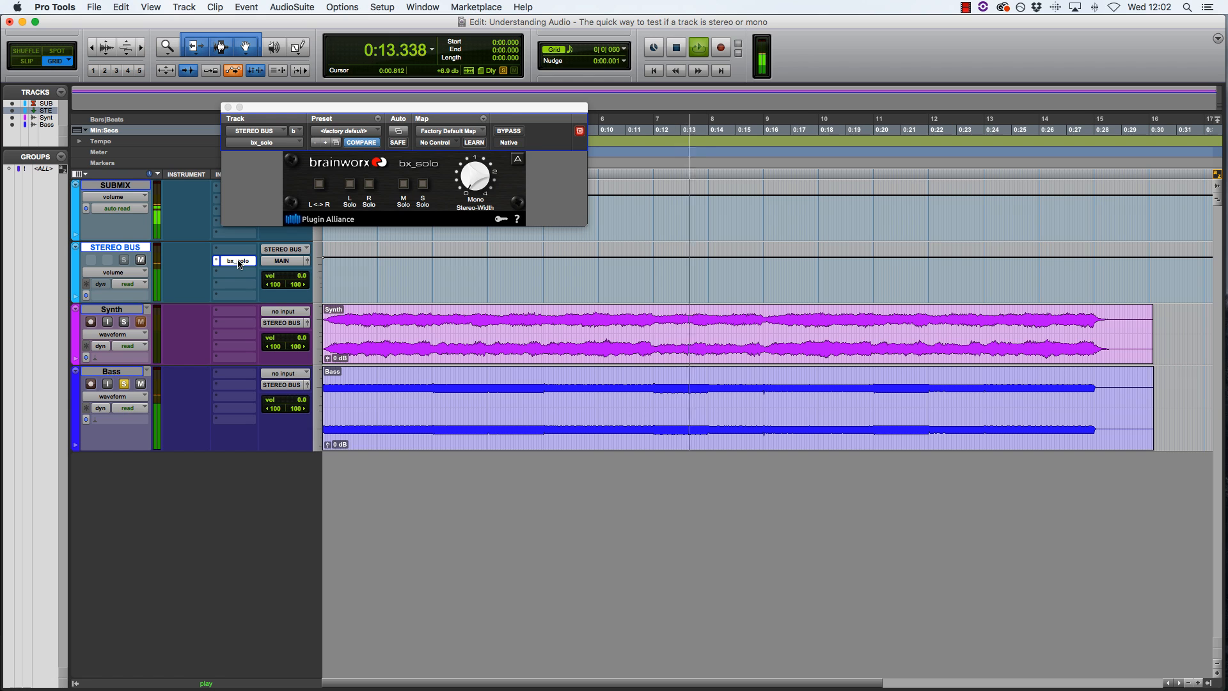
click(509, 132)
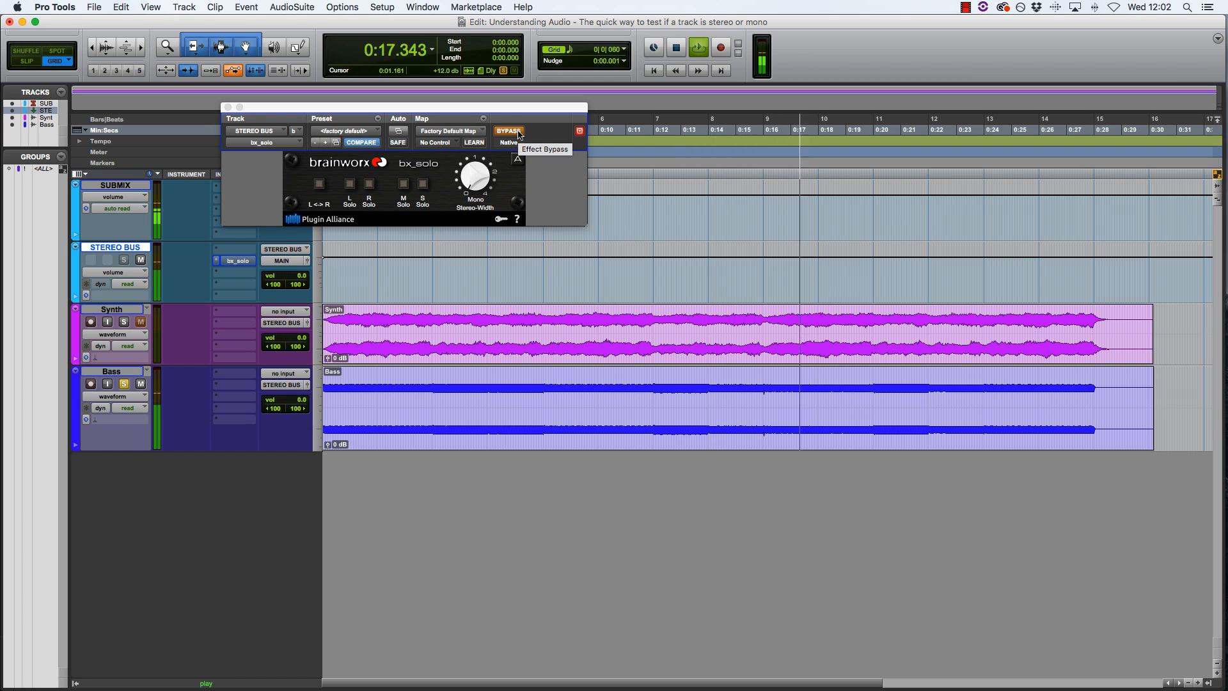
click(519, 135)
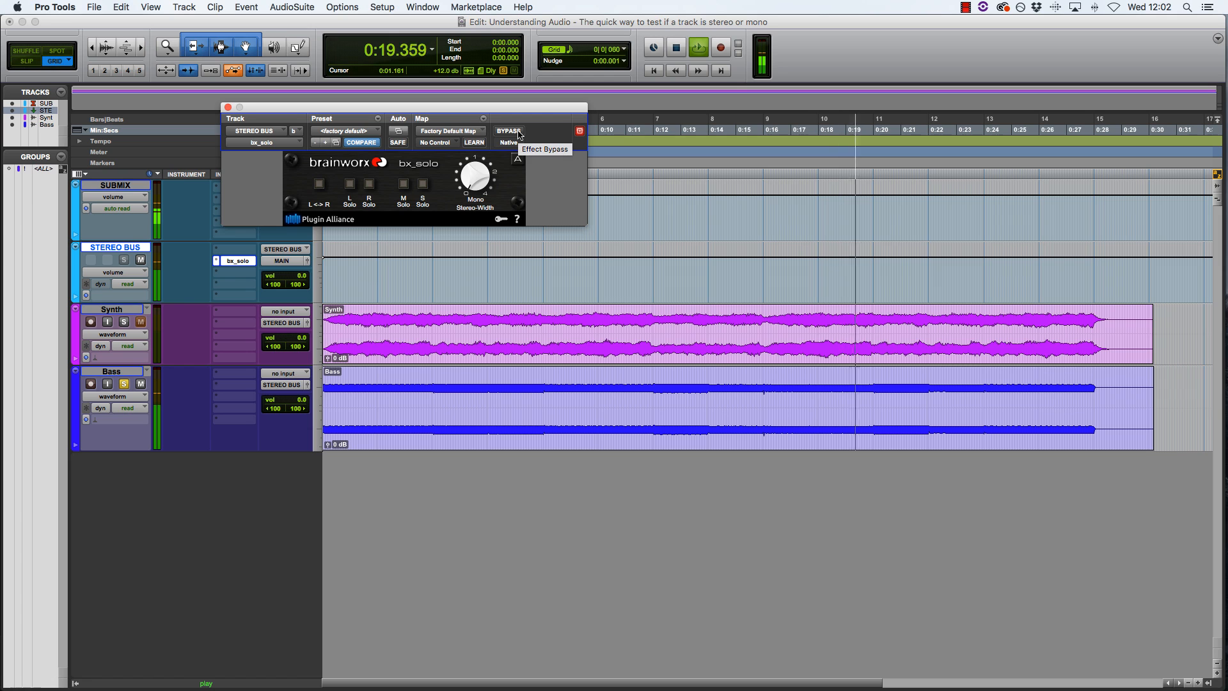
click(519, 134)
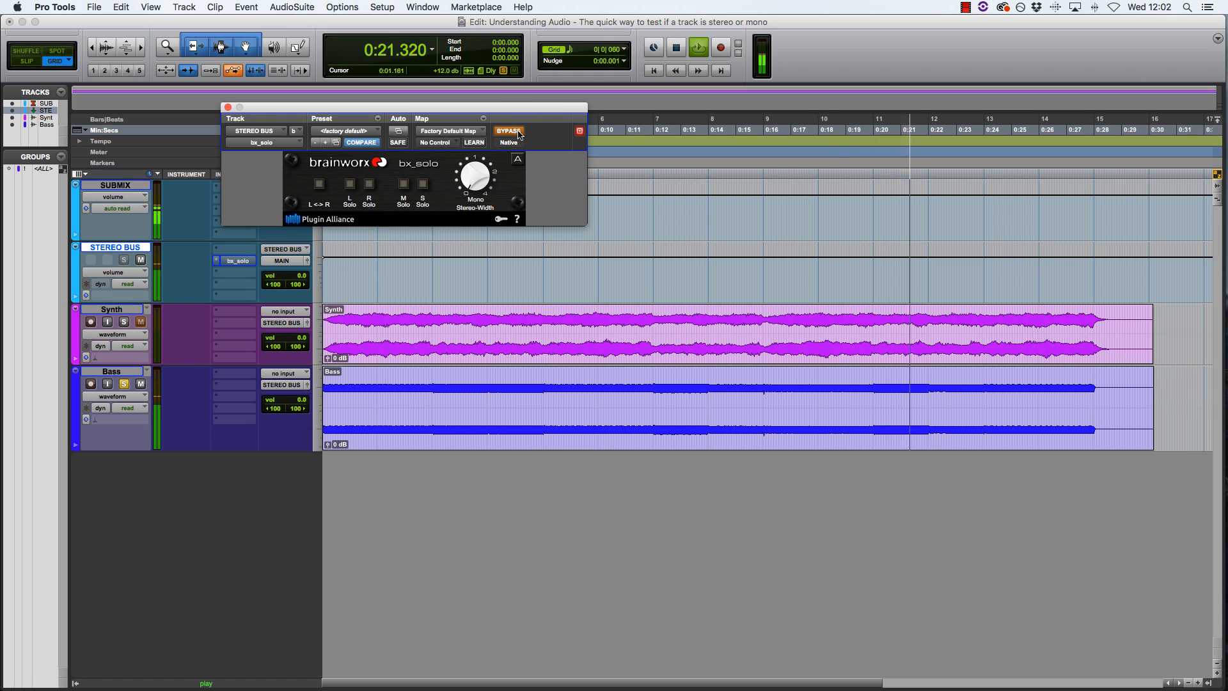
click(519, 135)
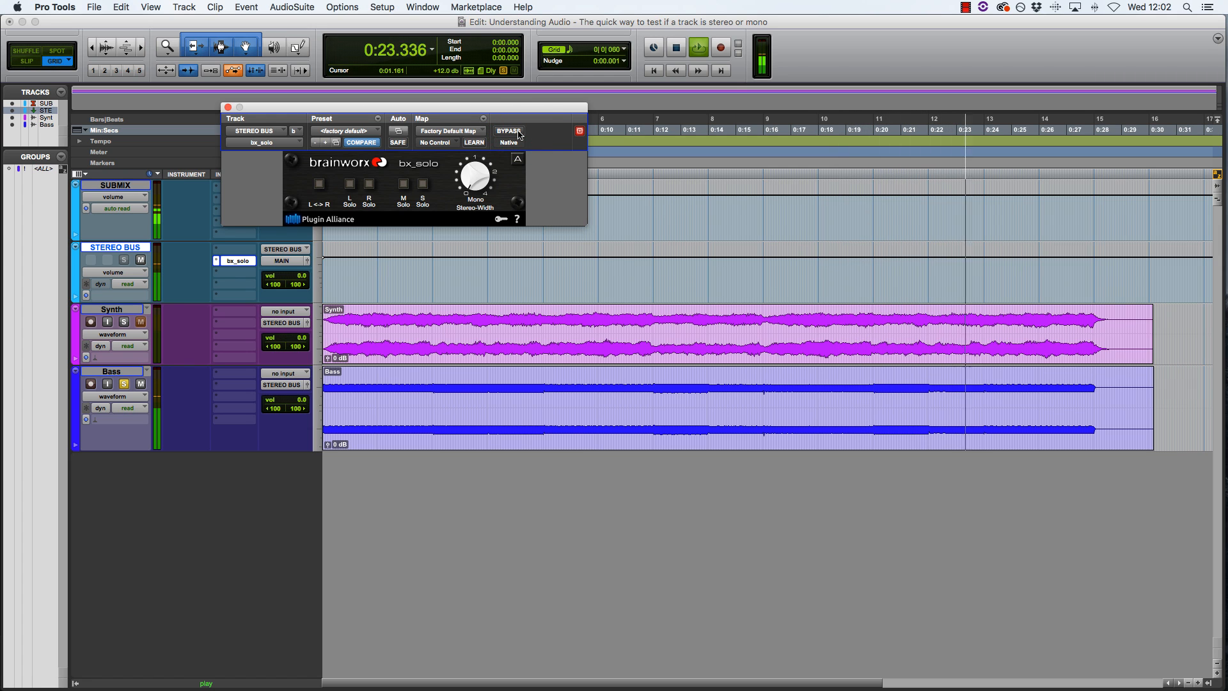
click(520, 134)
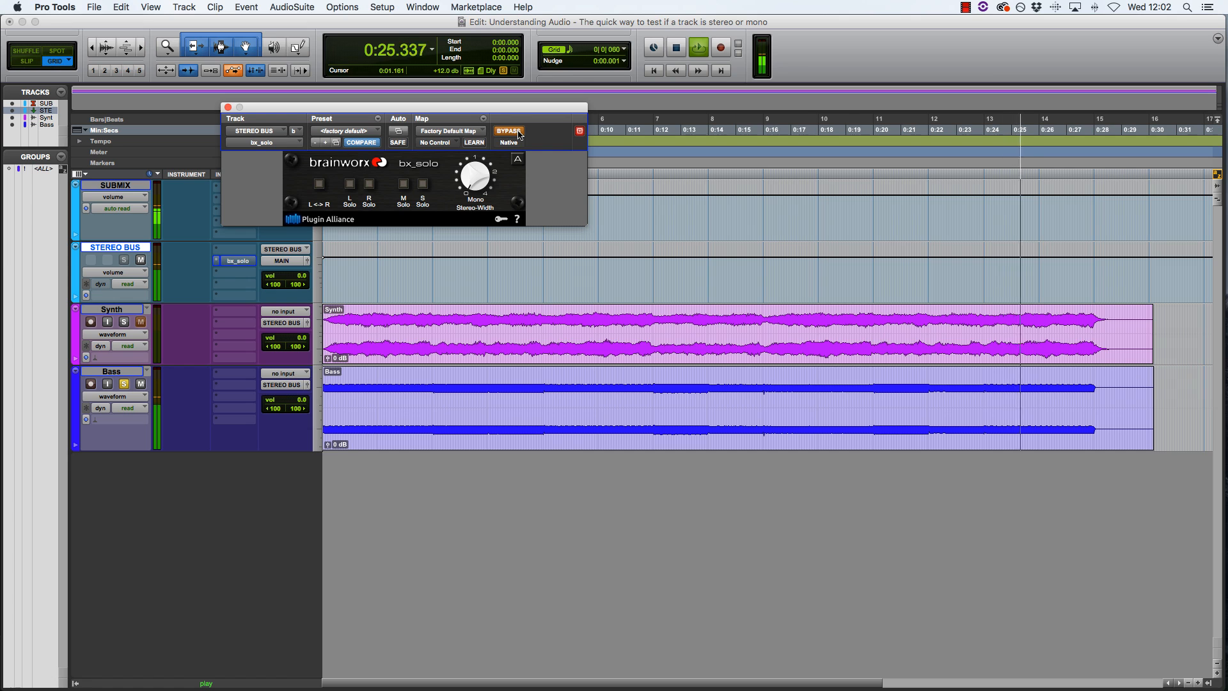
click(520, 135)
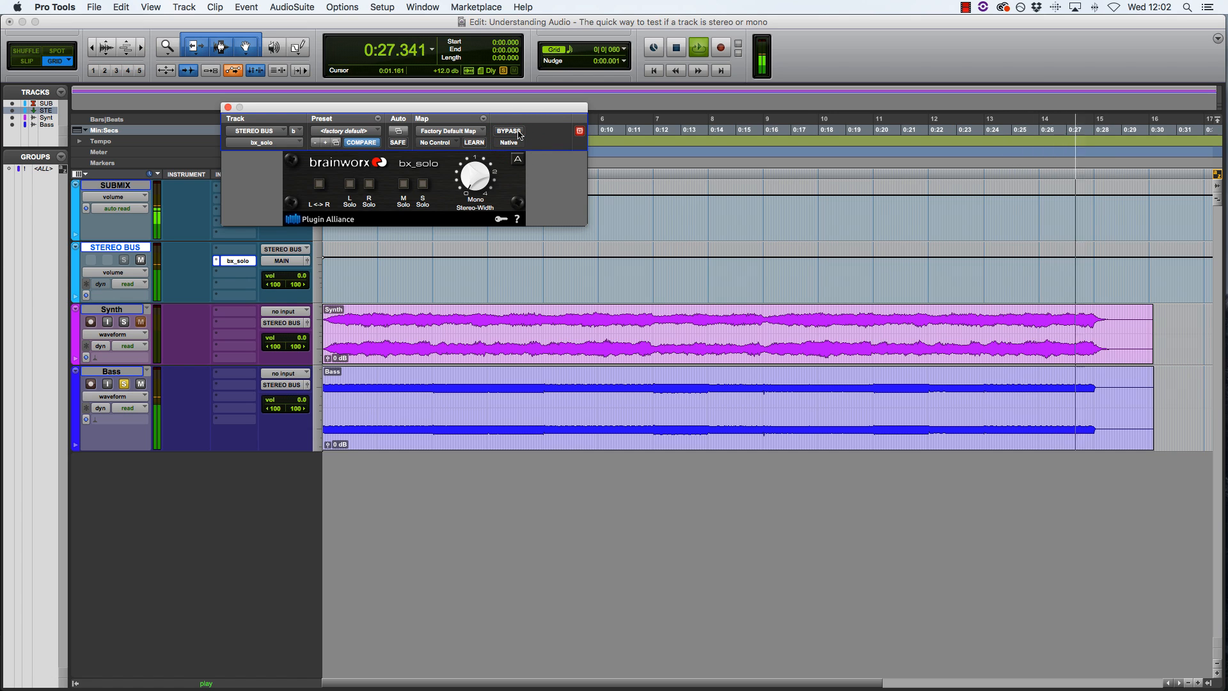
key(space)
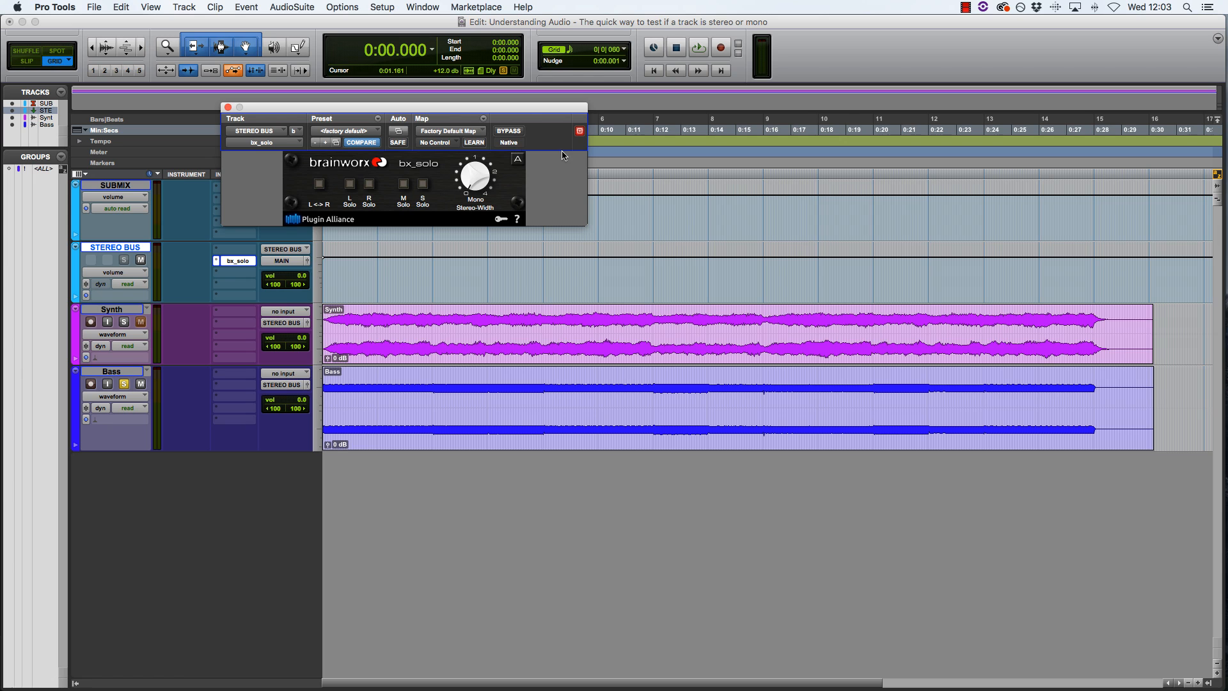
Close the STEREO BUS plug-in window, insert bx_solo (stereo) on the Bass track, and set its Stereo-Width to Mono
click(229, 108)
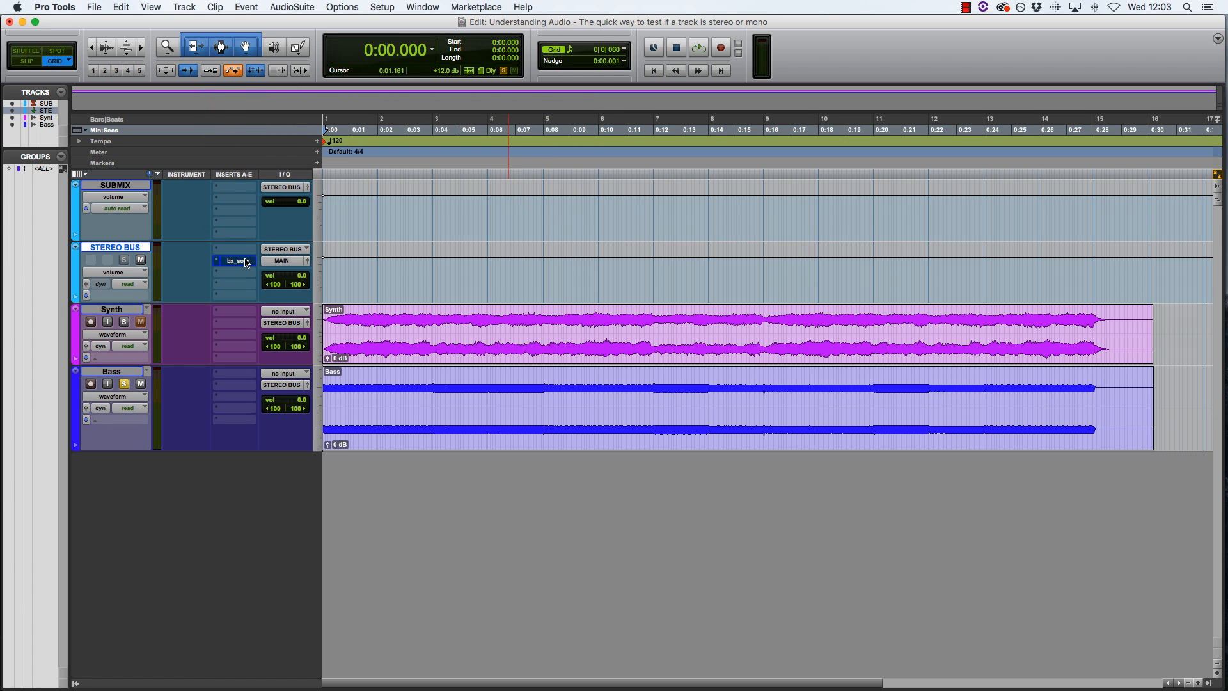
click(246, 388)
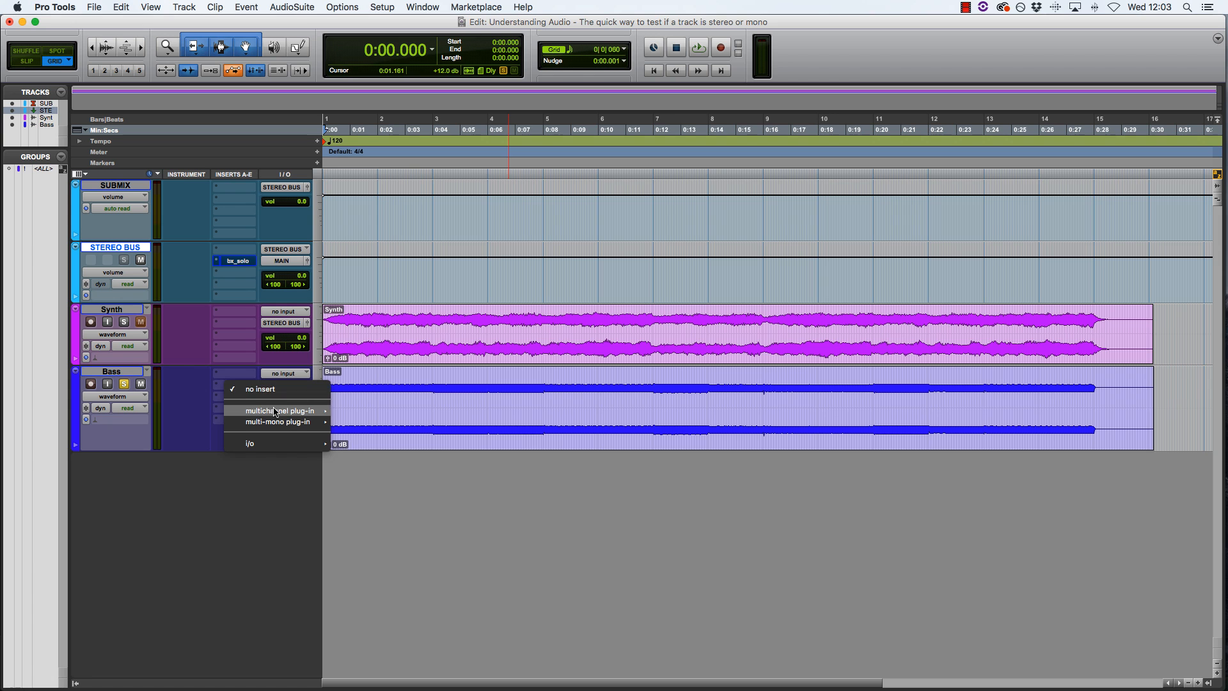
mouse_move(276, 411)
mouse_move(409, 504)
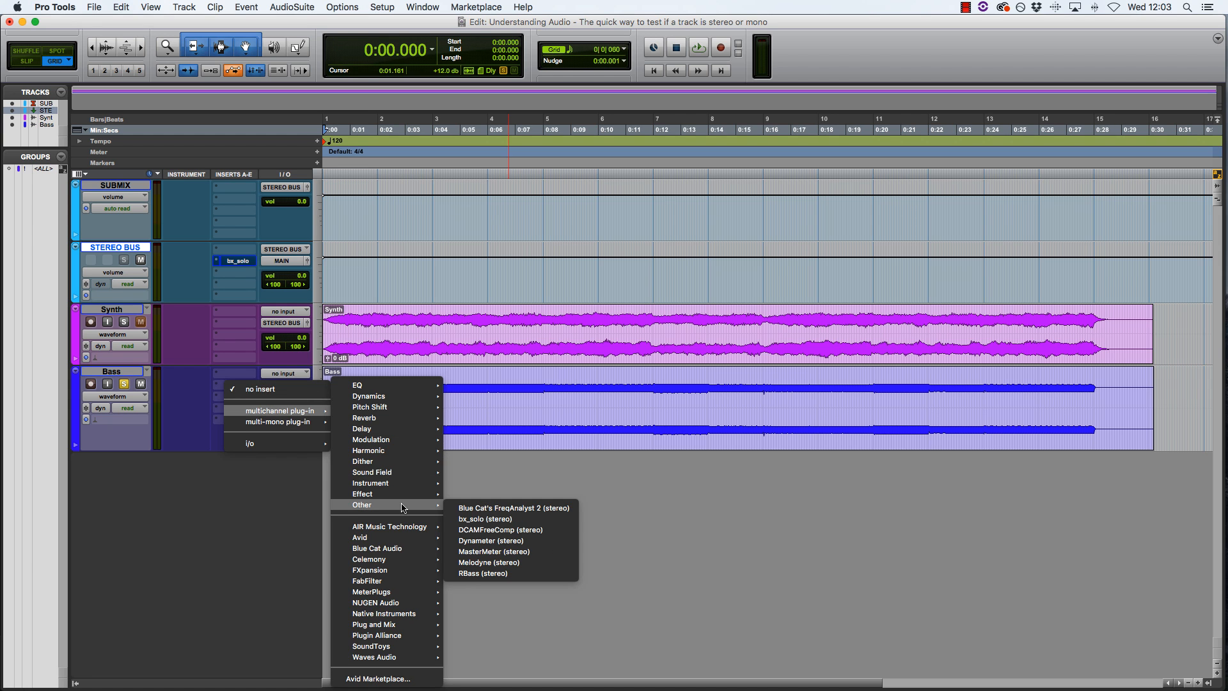
click(473, 518)
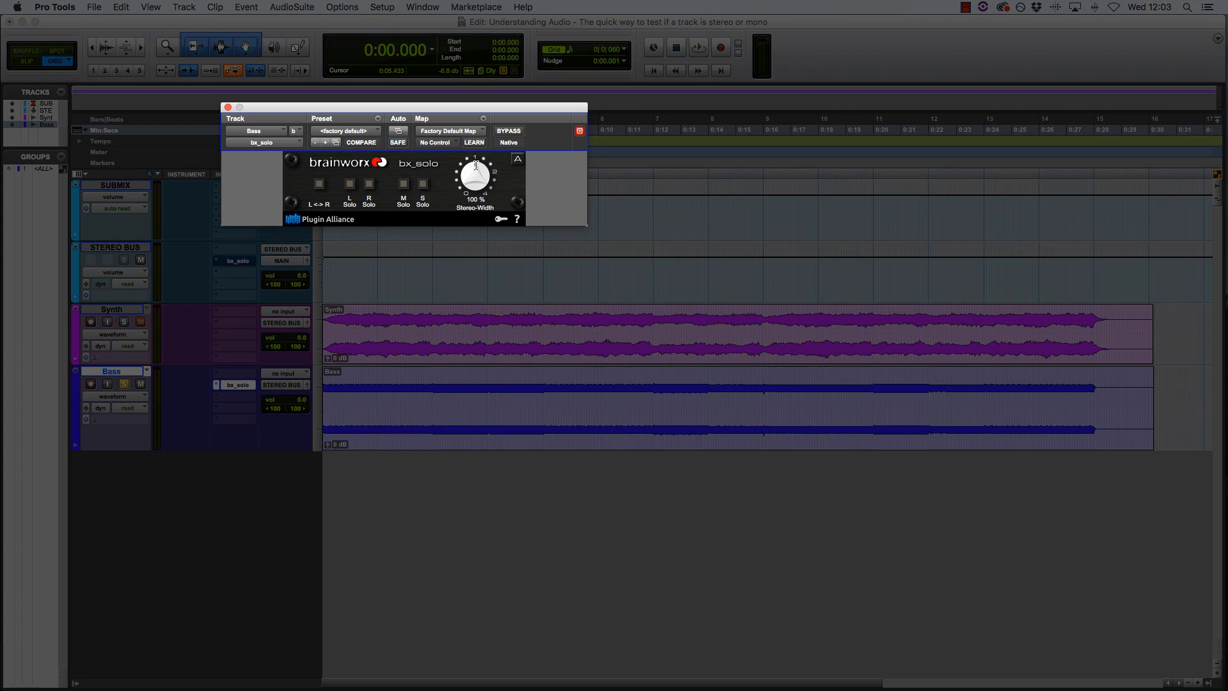
drag(475, 177, 469, 273)
Play the soloed Bass from the start, compare it in stereo and mono by bypassing and re-enabling its bx_solo twice, and stop
key(space)
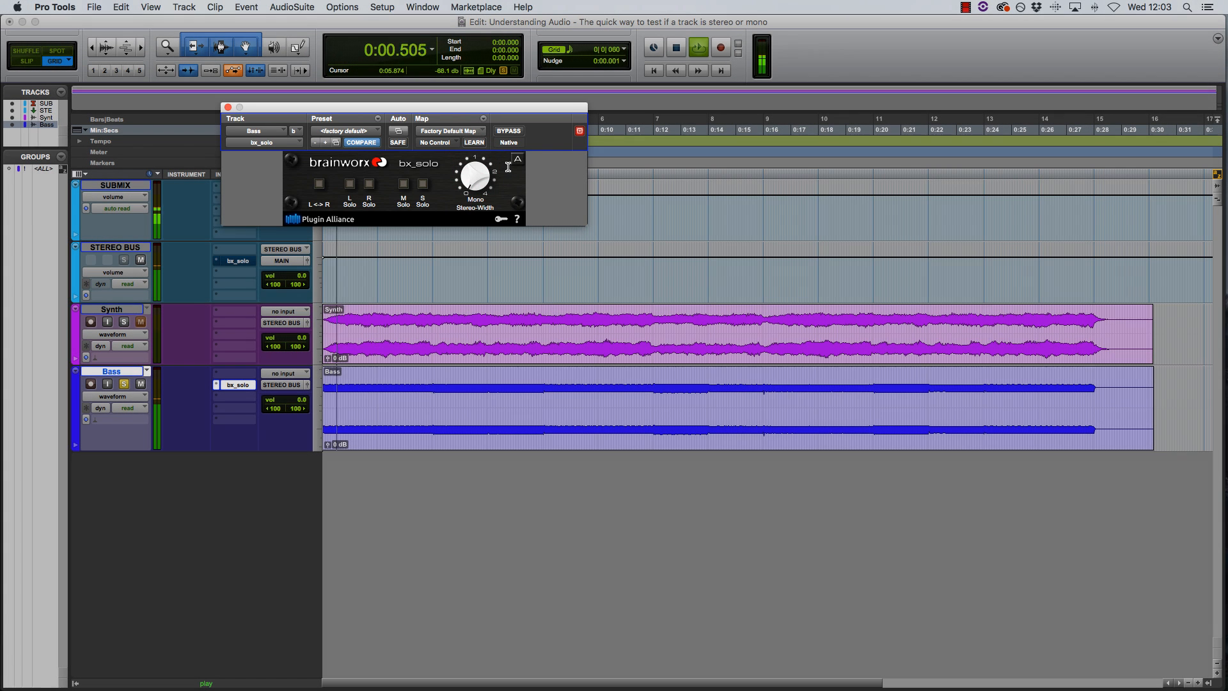
click(506, 133)
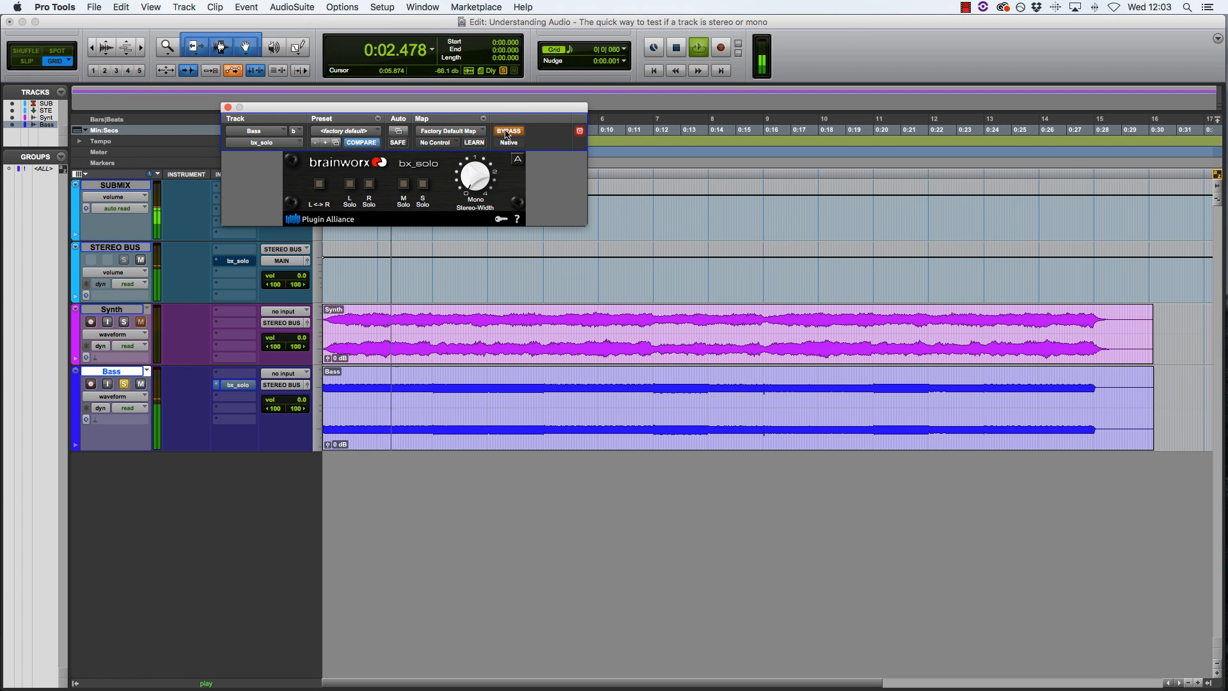
click(506, 133)
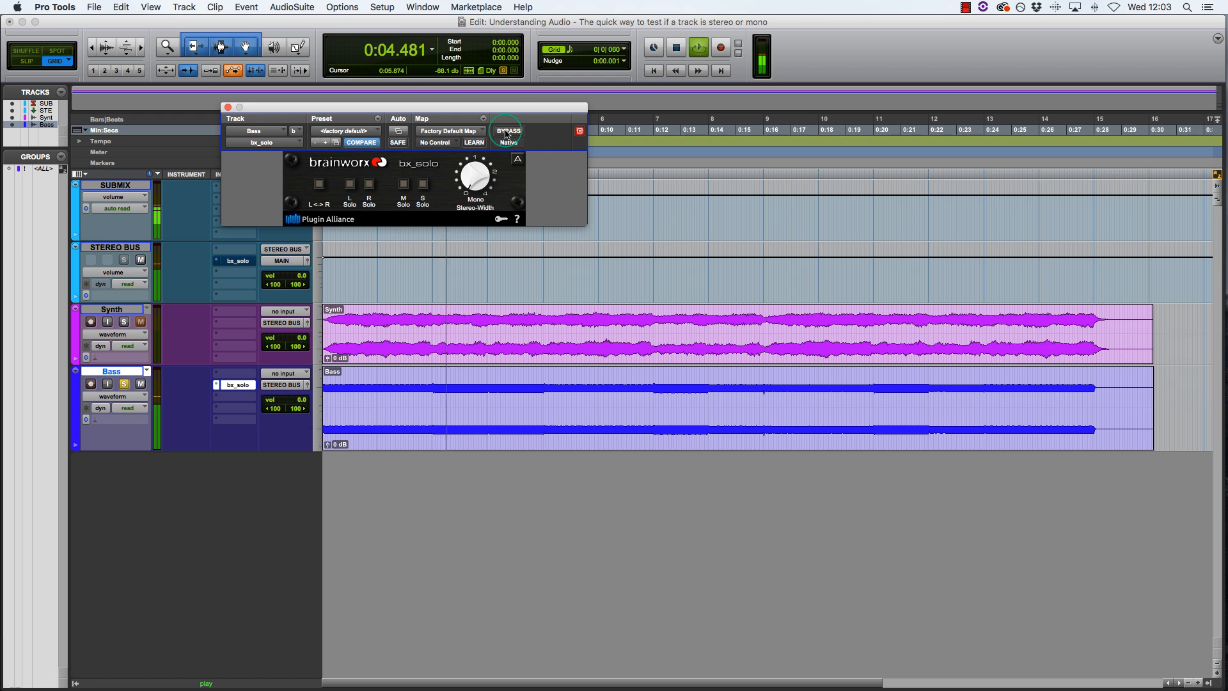
click(506, 133)
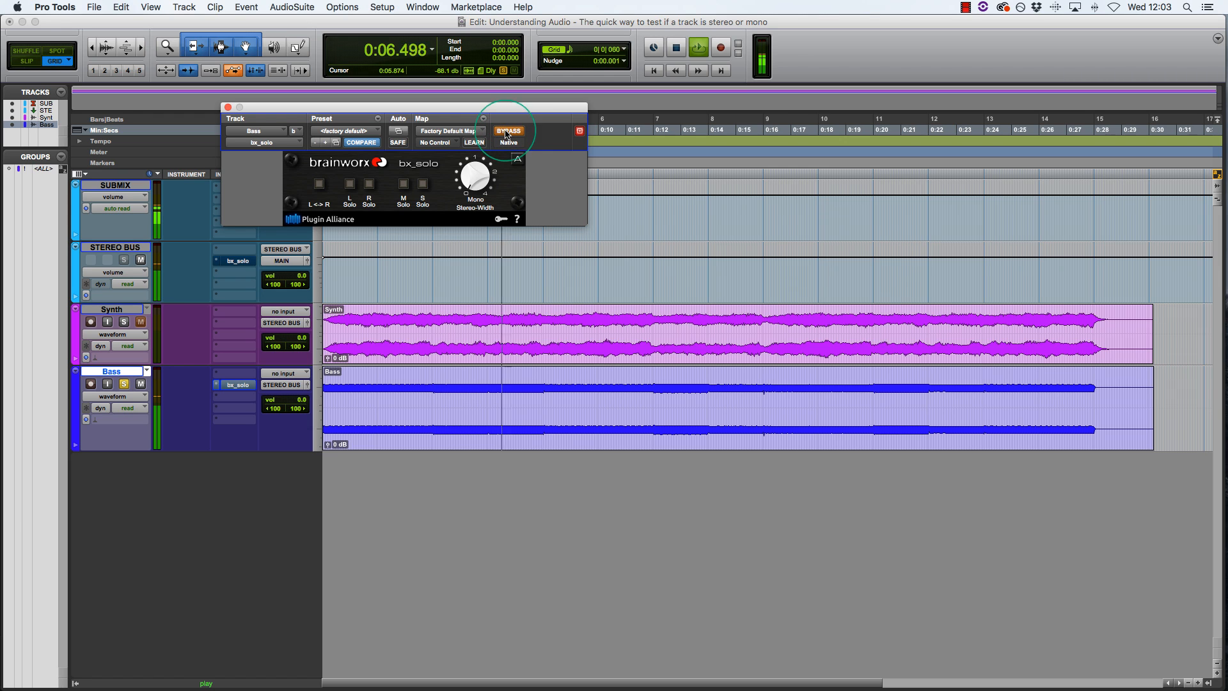
click(506, 133)
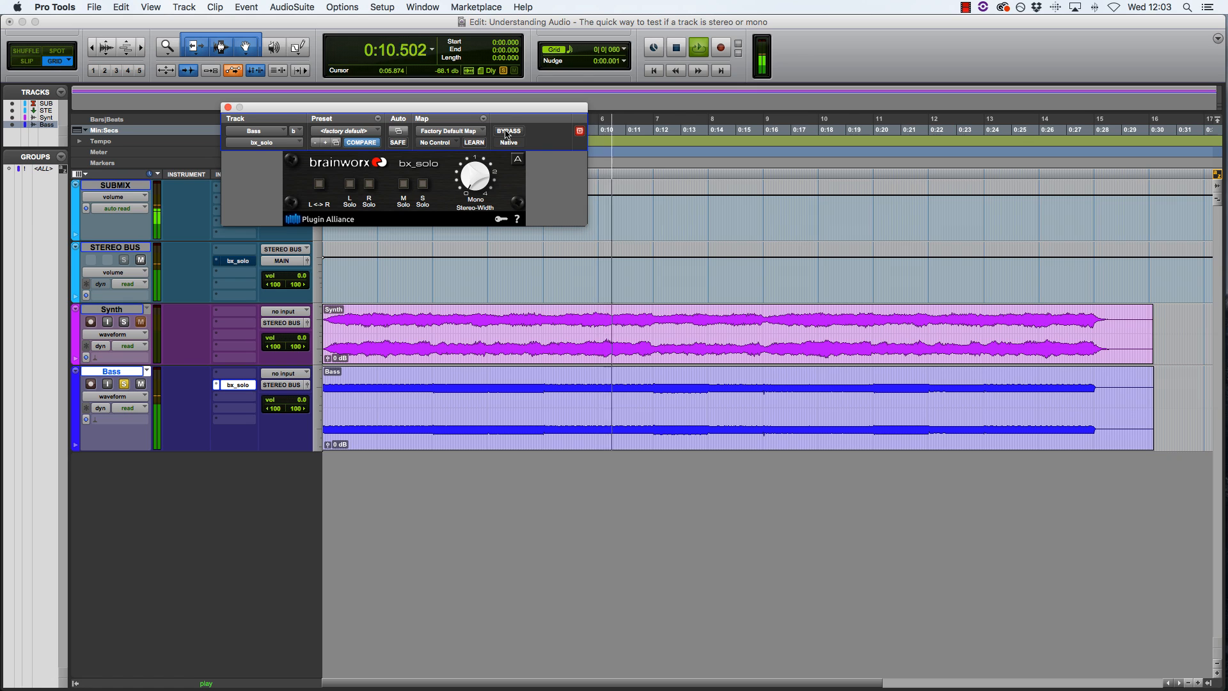
key(space)
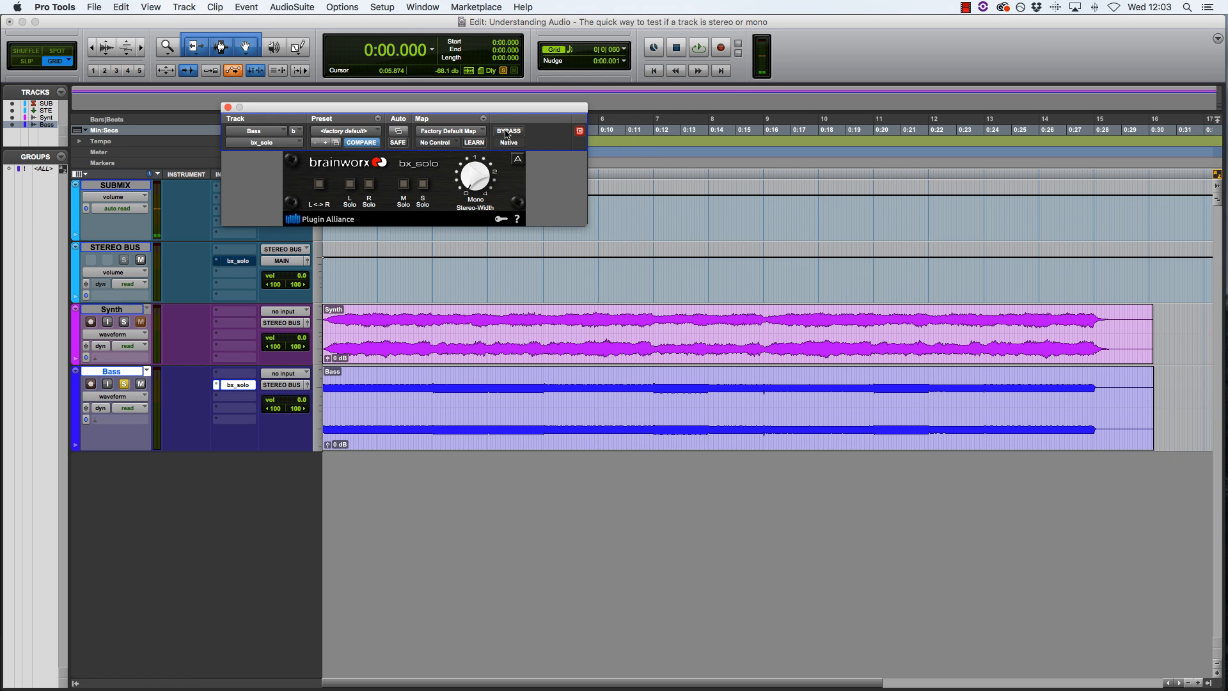
Remove bx_solo from the Bass track, unsolo the track, and close the empty plug-in window
click(218, 386)
click(247, 361)
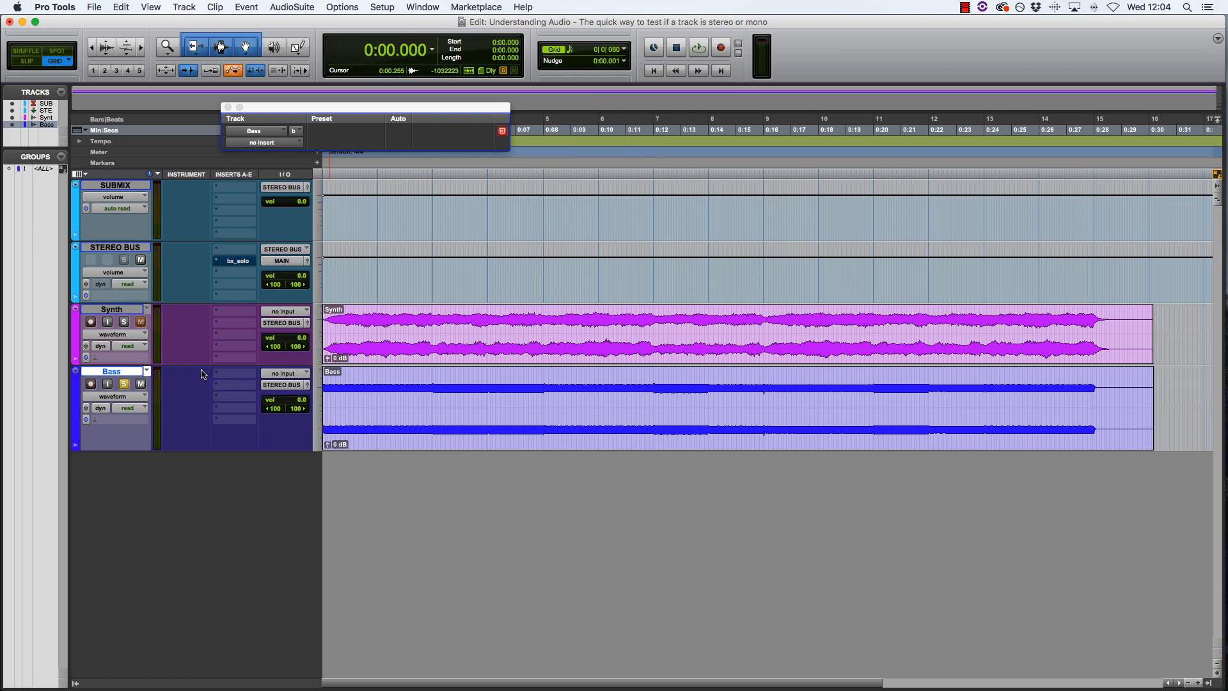
click(124, 385)
click(228, 108)
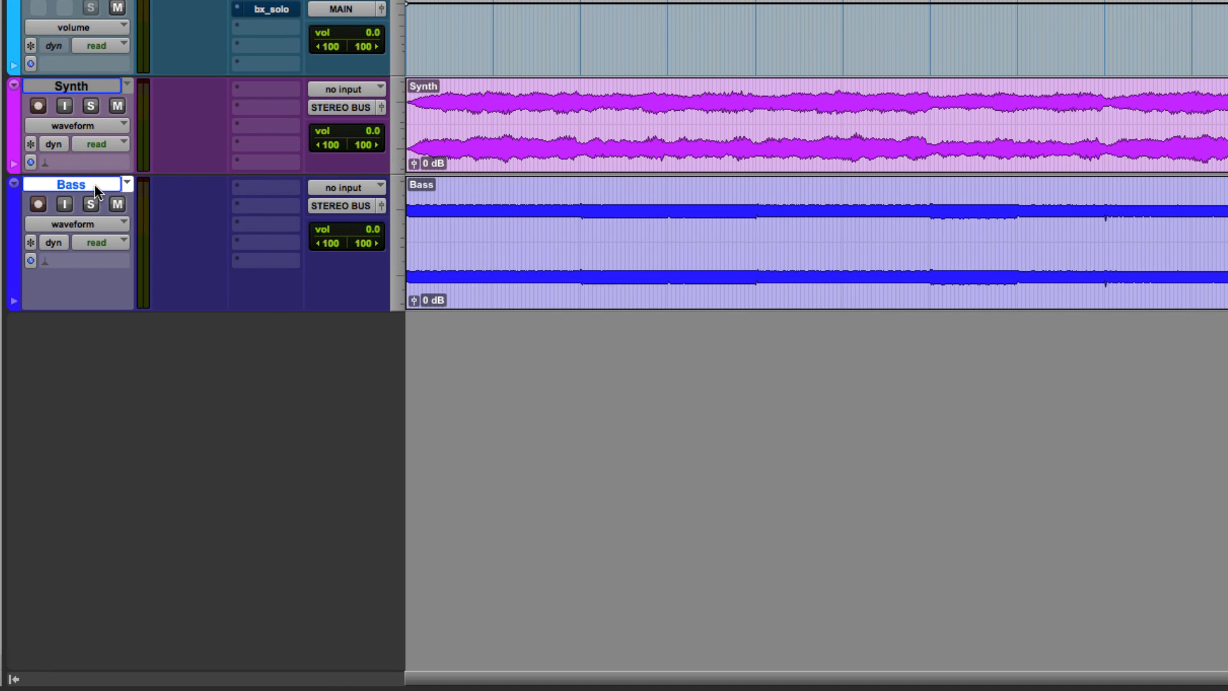
Split the stereo Bass track into mono tracks, and delete the original Bass track together with Bass.L
right_click(94, 186)
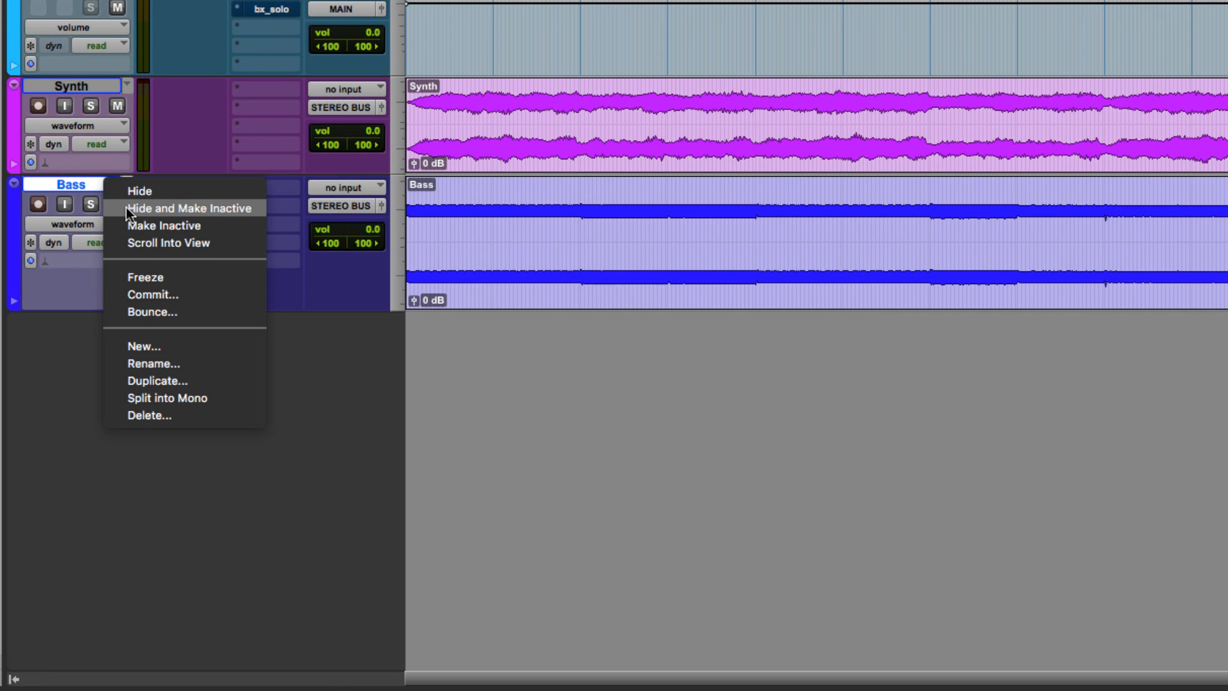
click(199, 398)
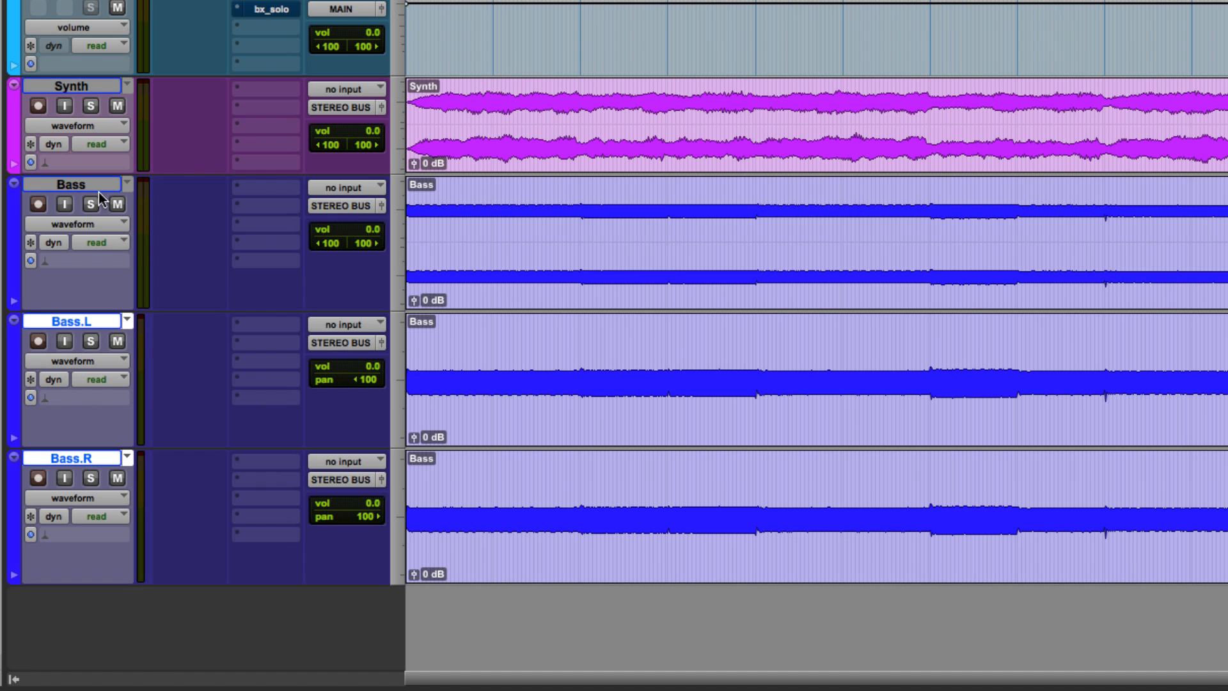
click(99, 182)
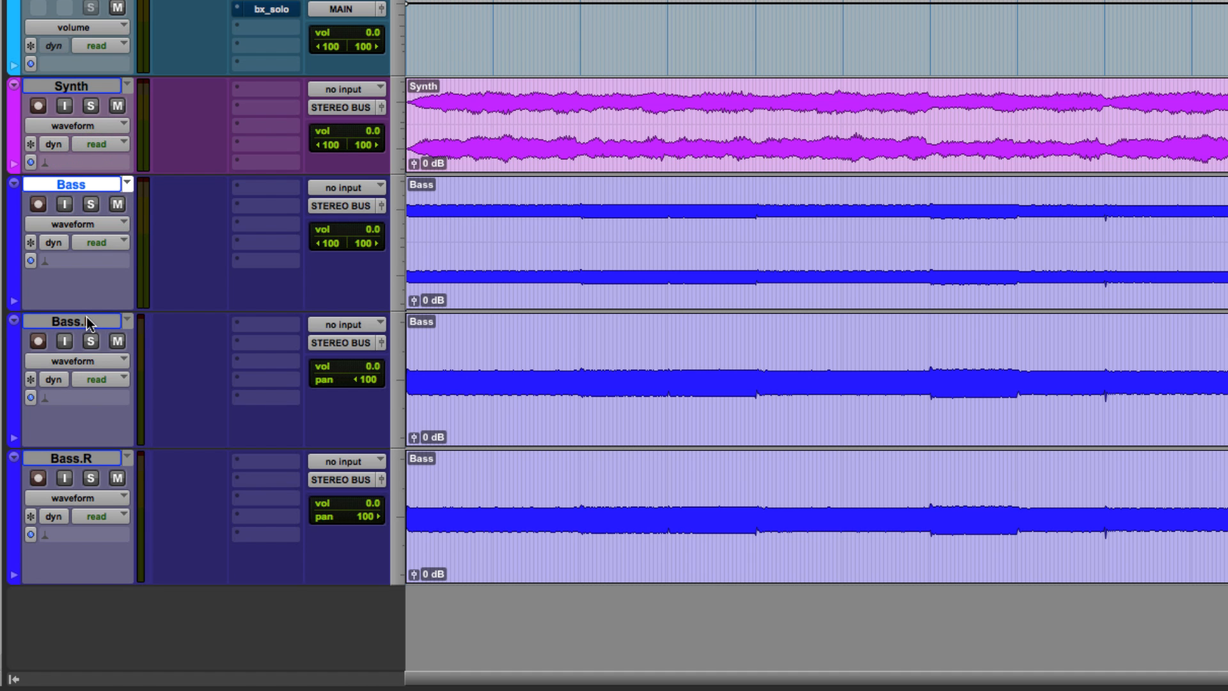
shift+click(86, 316)
right_click(87, 317)
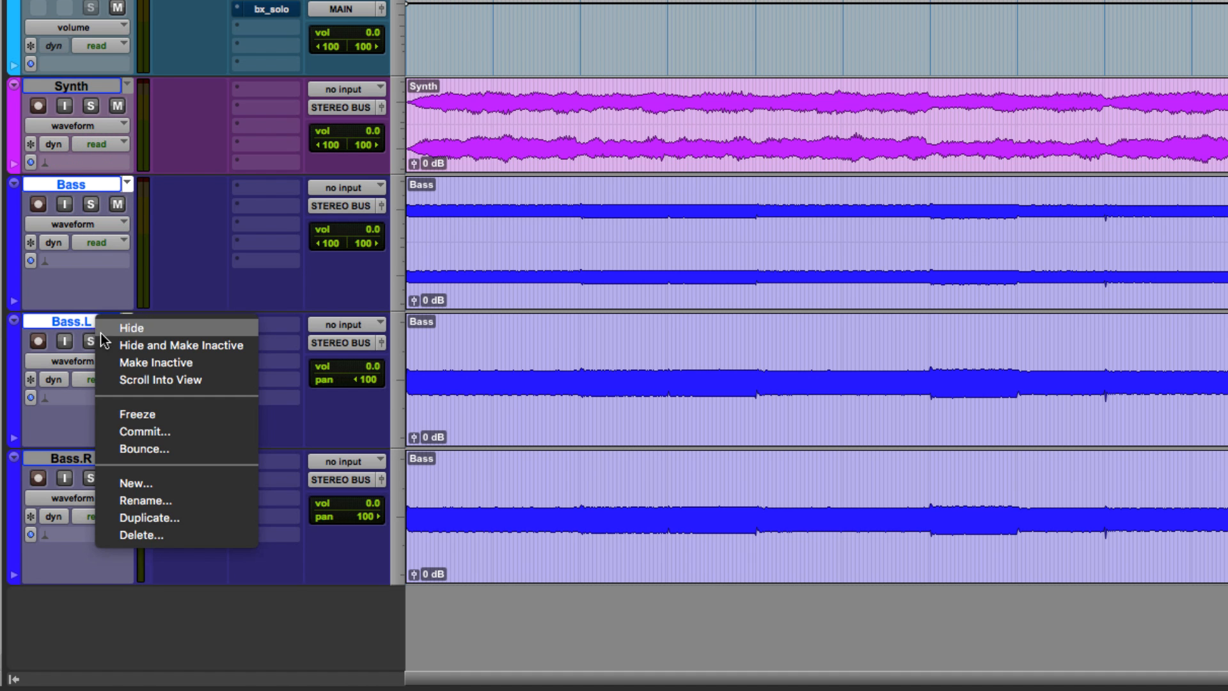
click(178, 540)
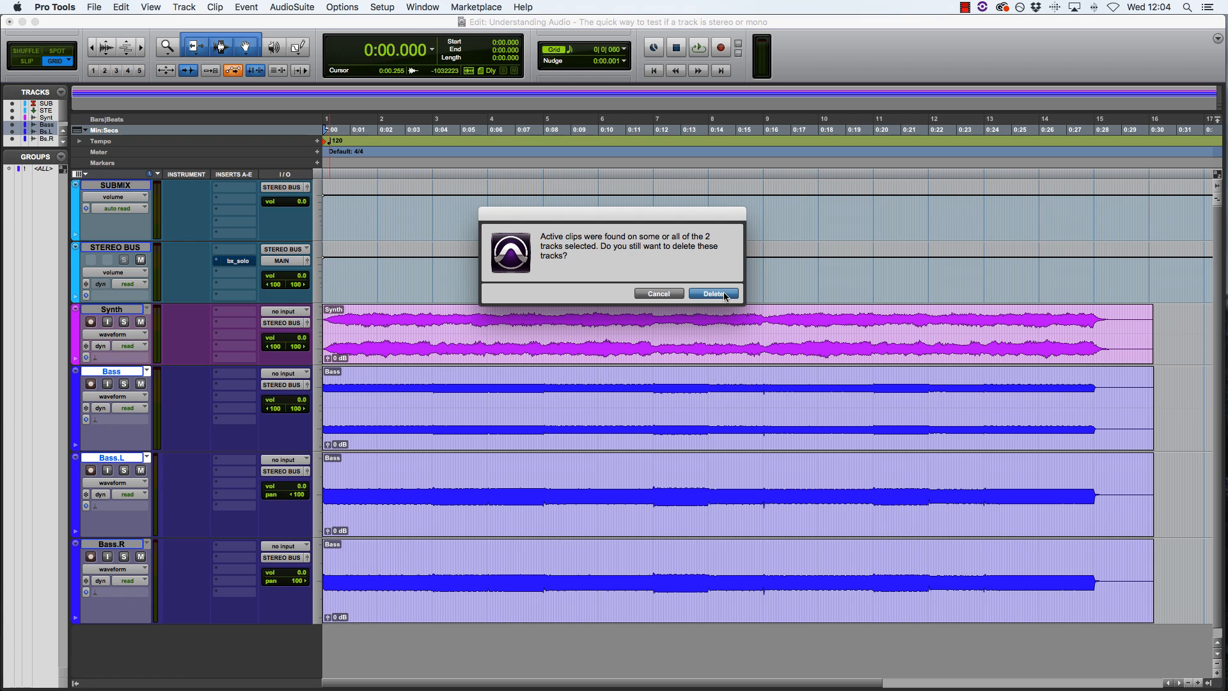
click(765, 260)
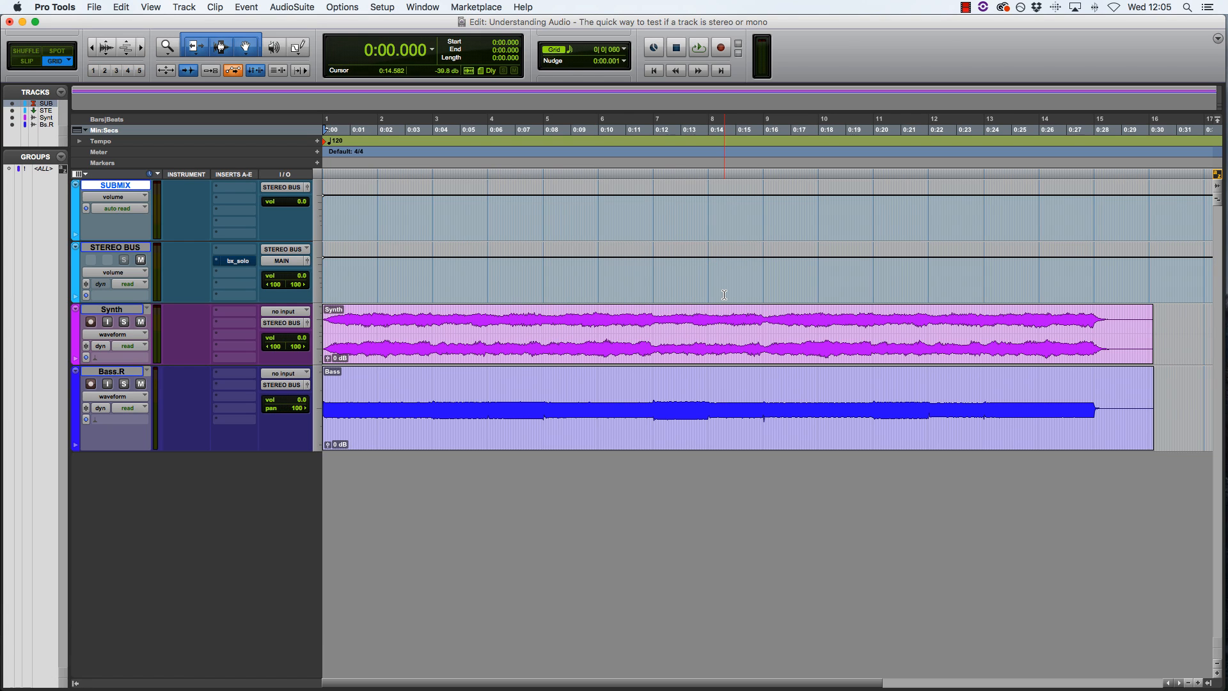
Center the remaining Bass.R track's pan at 0 and rename the track to Bass
alt+click(300, 408)
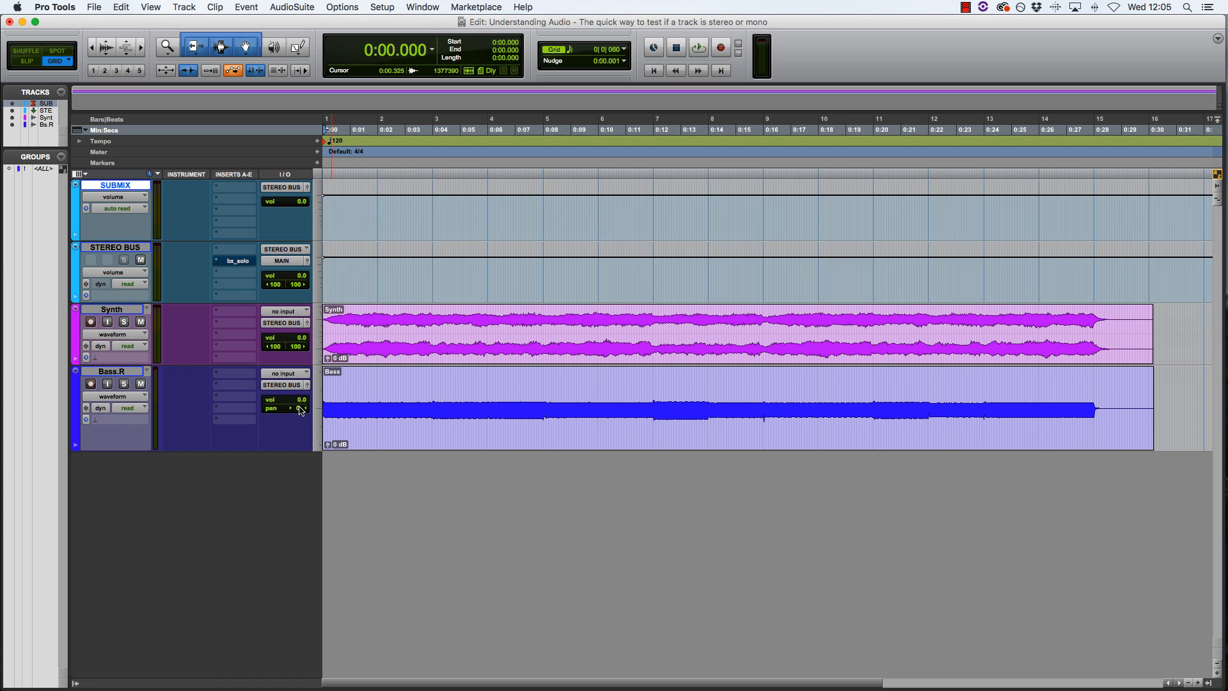
double_click(130, 378)
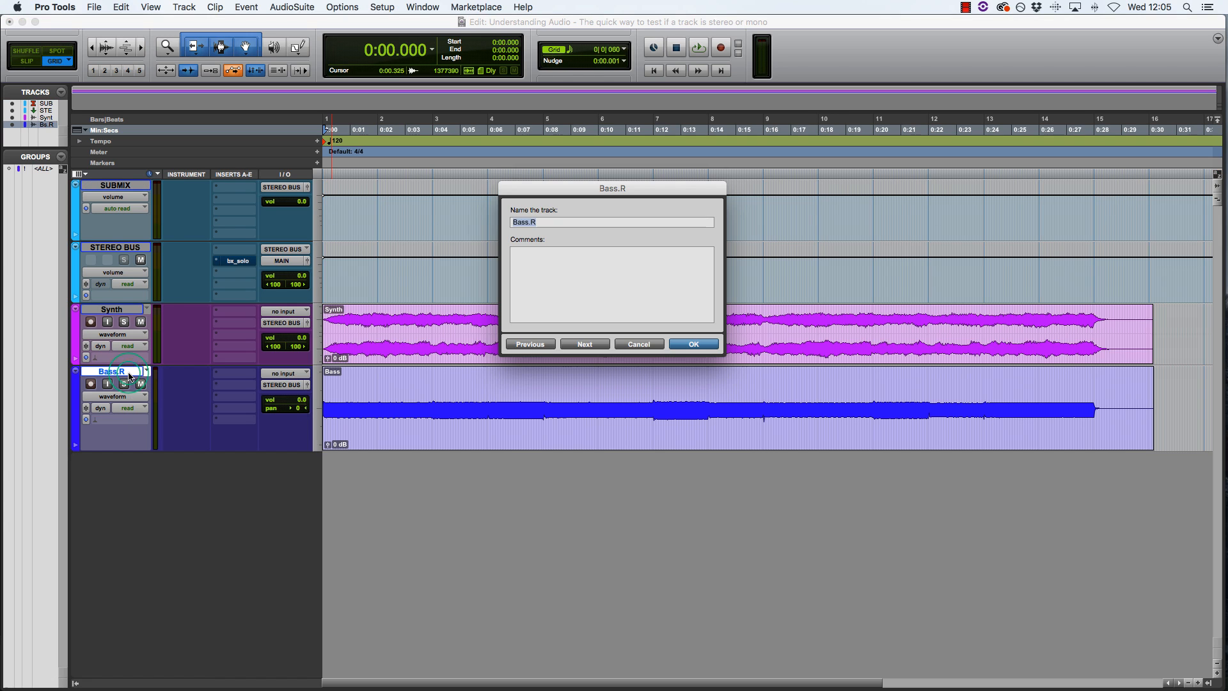
click(537, 220)
key(BackSpace)
key(BackSpace)
key(Return)
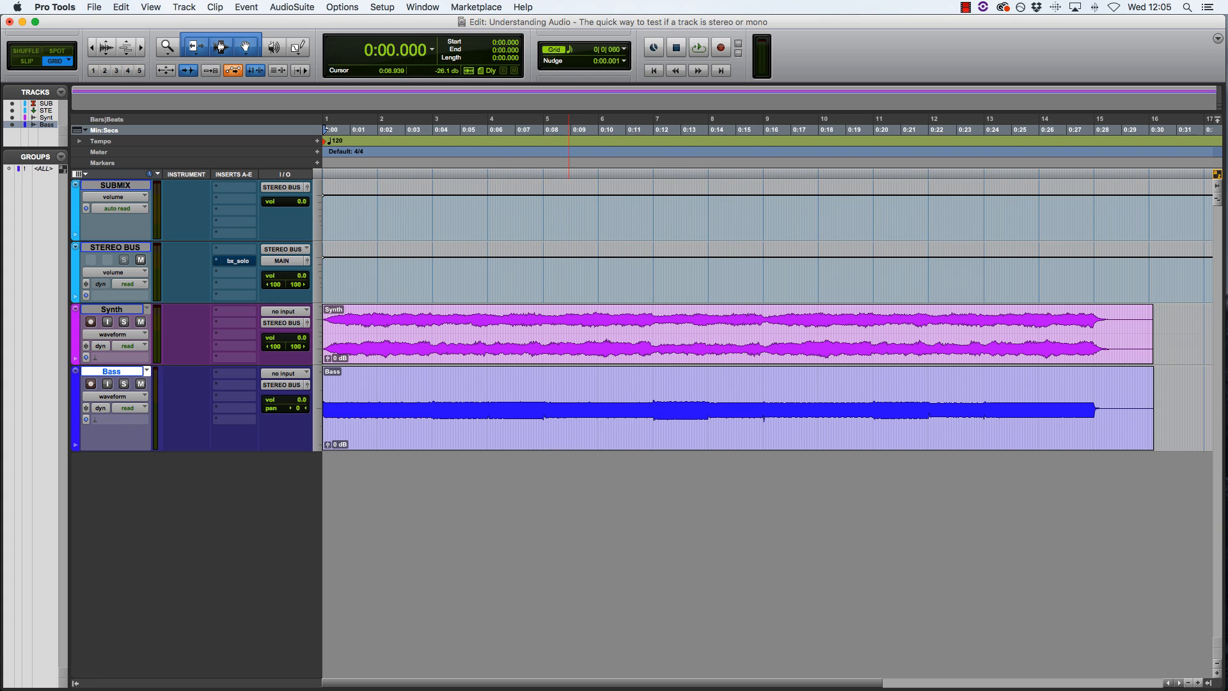